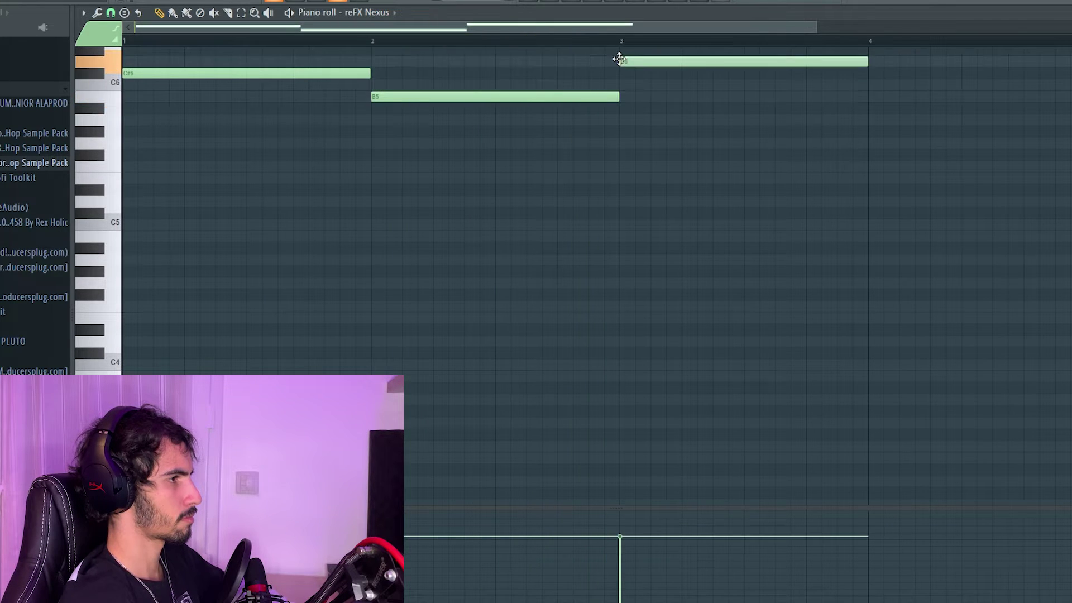
# Step: Finish the reFX Nexus melody with one-bar notes, C#6 in bar 3 and D6 in bar 4
pyautogui.scroll(4, 886, 106)
pyautogui.click(873, 124)
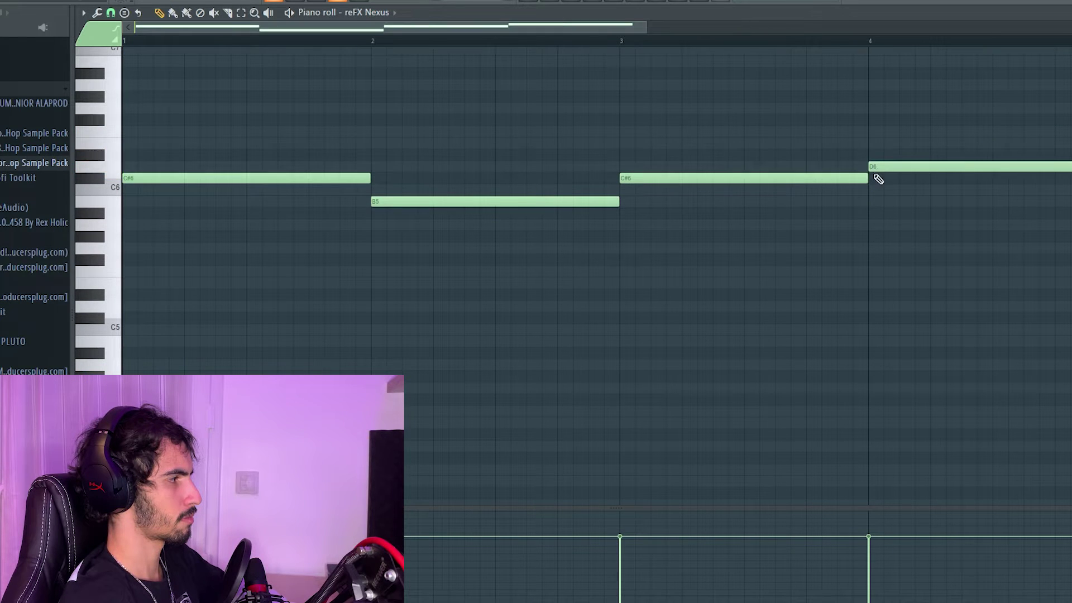
pyautogui.scroll(-3, 542, 127)
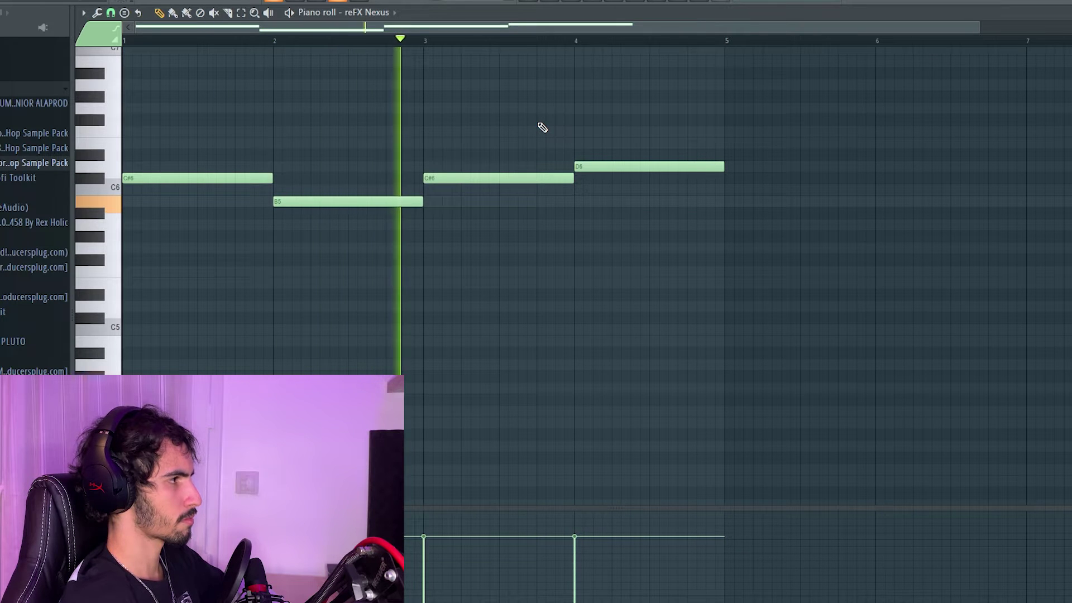
# Step: Play back the four-bar Nexus melody and check its channel in the Channel rack
pyautogui.click(579, 2)
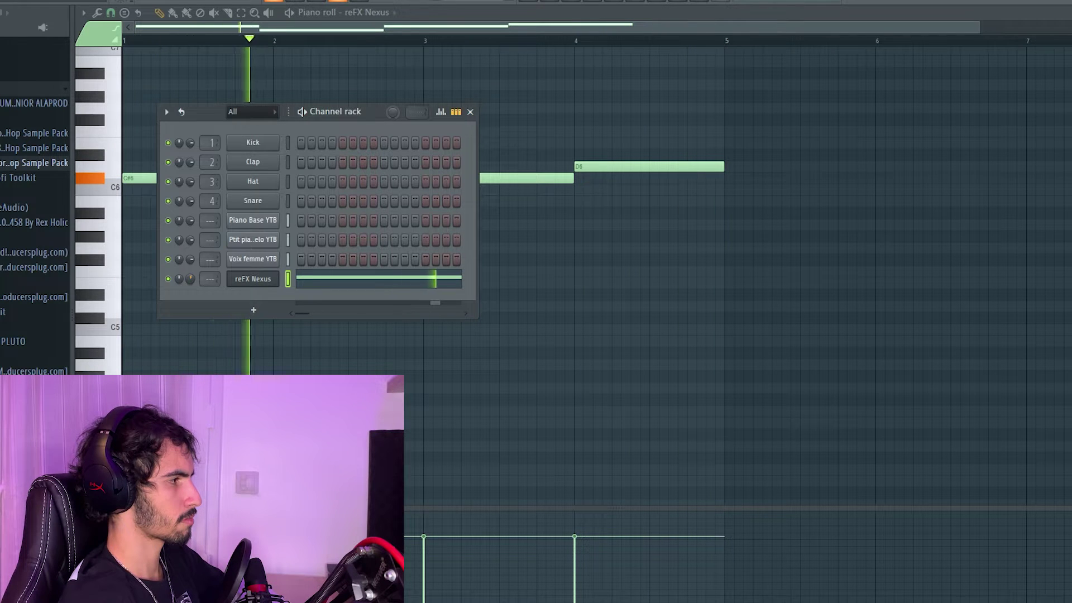
pyautogui.click(471, 112)
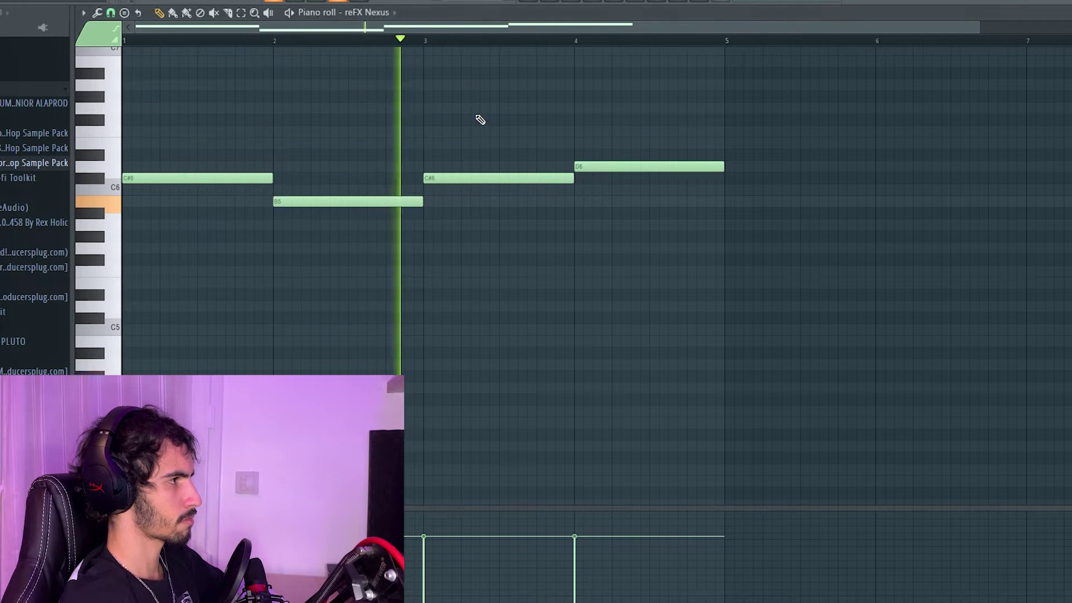
pyautogui.click(575, 2)
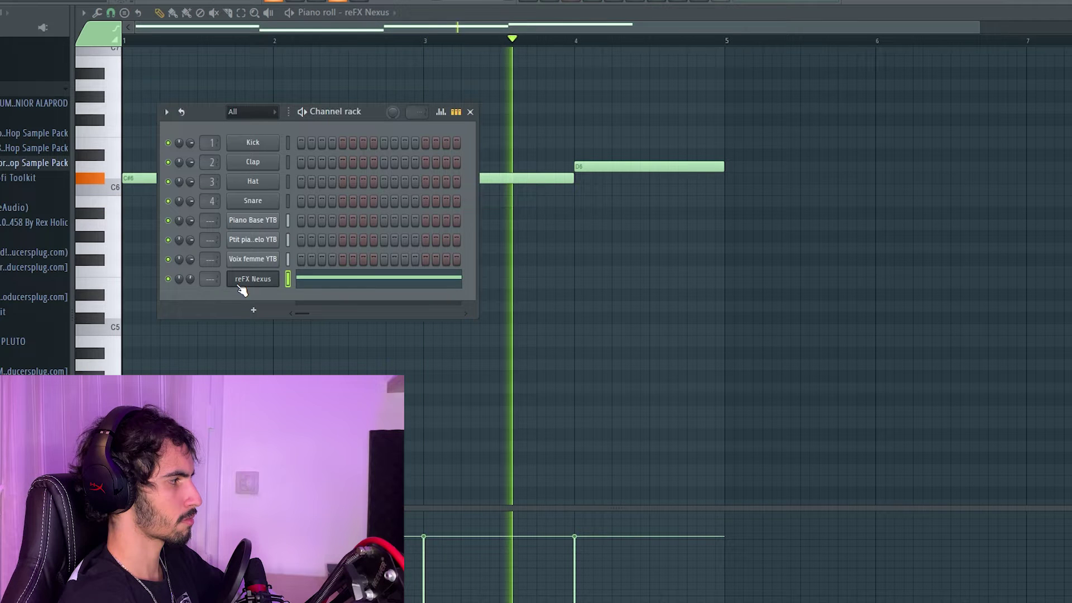
pyautogui.click(471, 112)
pyautogui.press('space')
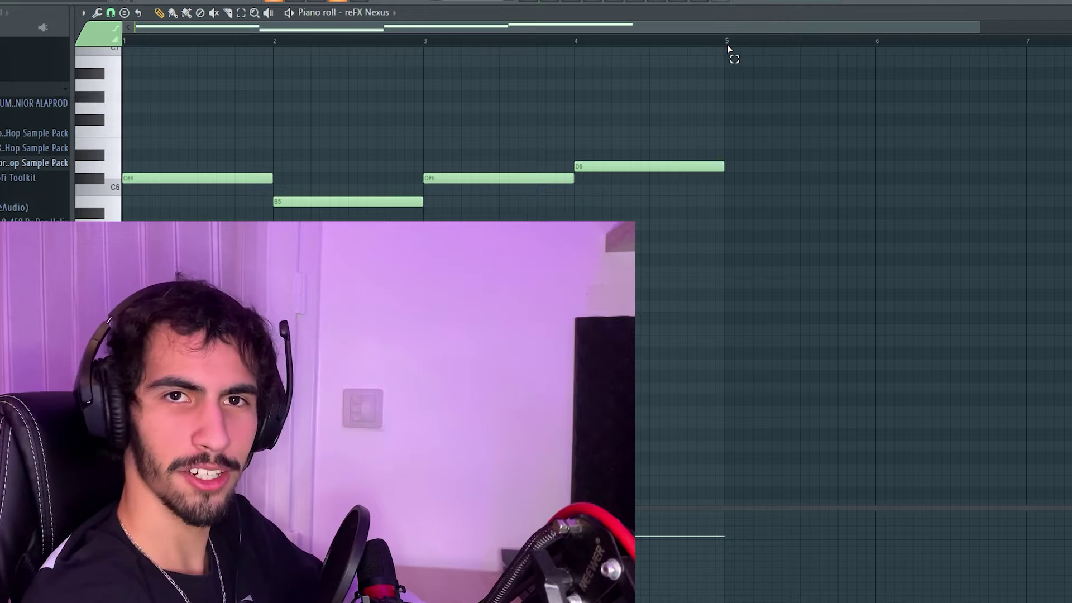
pyautogui.moveTo(728, 49); pyautogui.dragTo(76, 66)
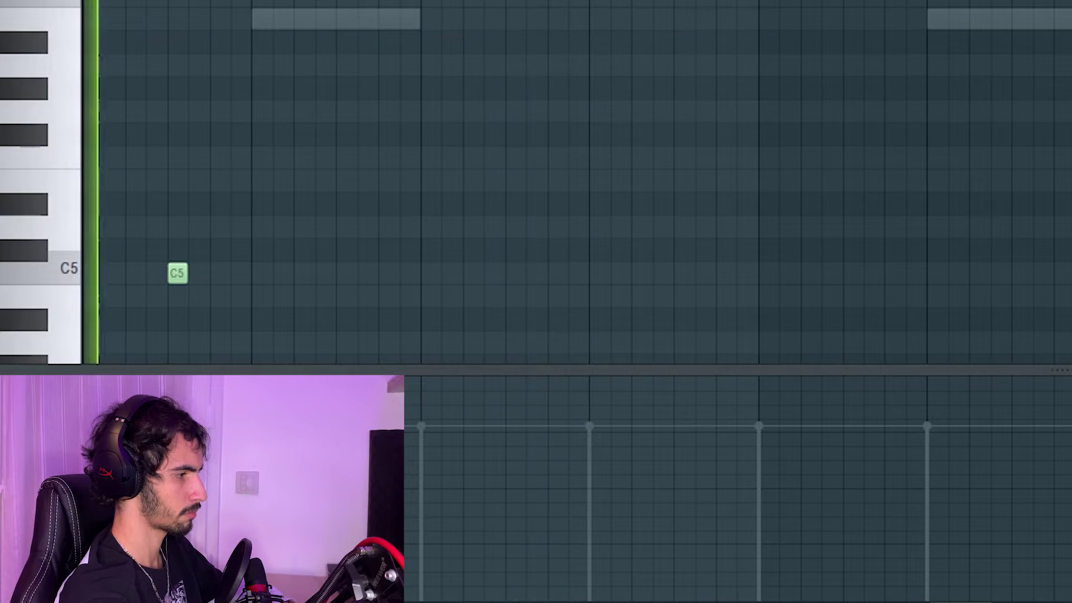
# Step: Place a pattern of short C5 hits across the first four bars, ending with a lower A#4 hit in bar 4
pyautogui.click(240, 273)
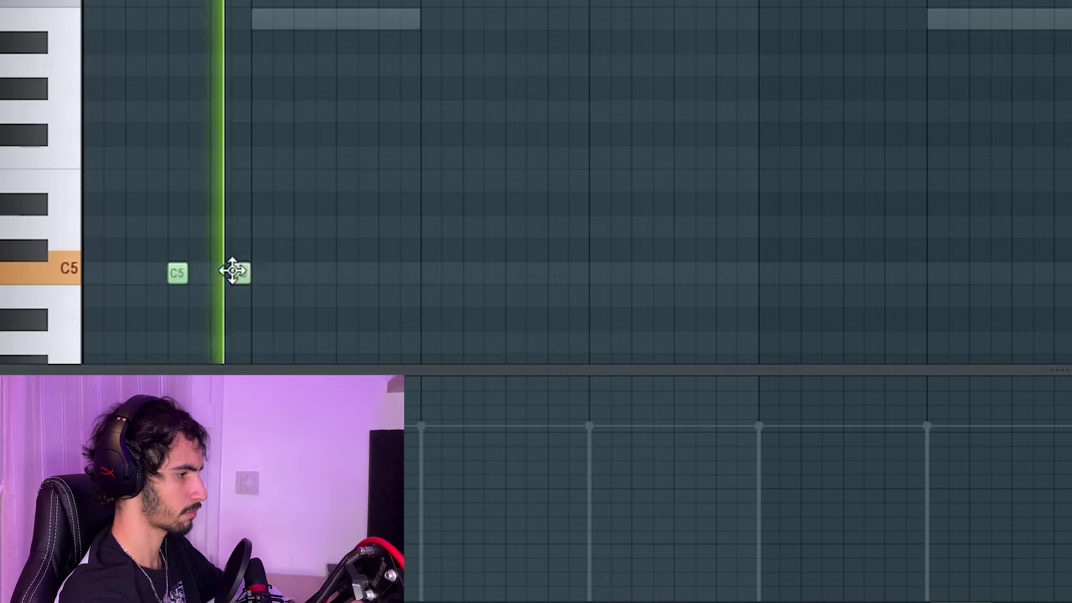
pyautogui.click(282, 273)
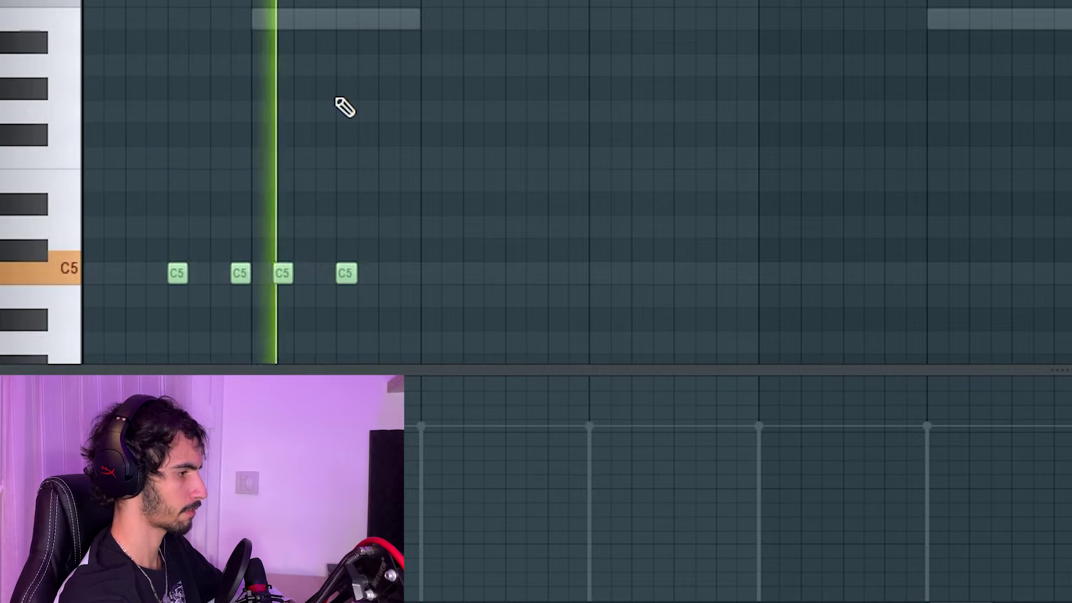
pyautogui.click(707, 320)
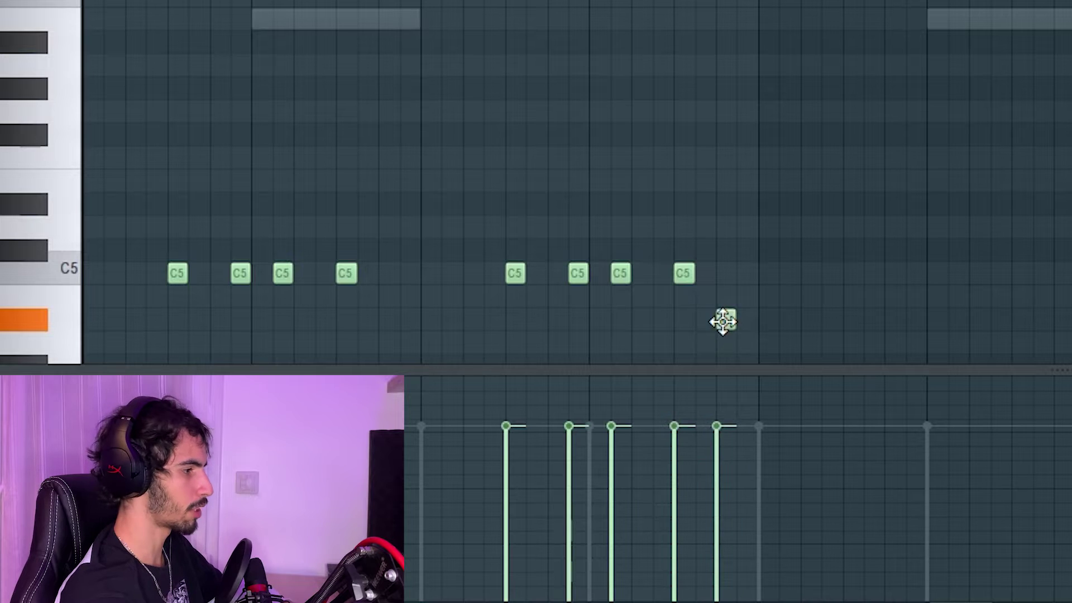
pyautogui.press('space')
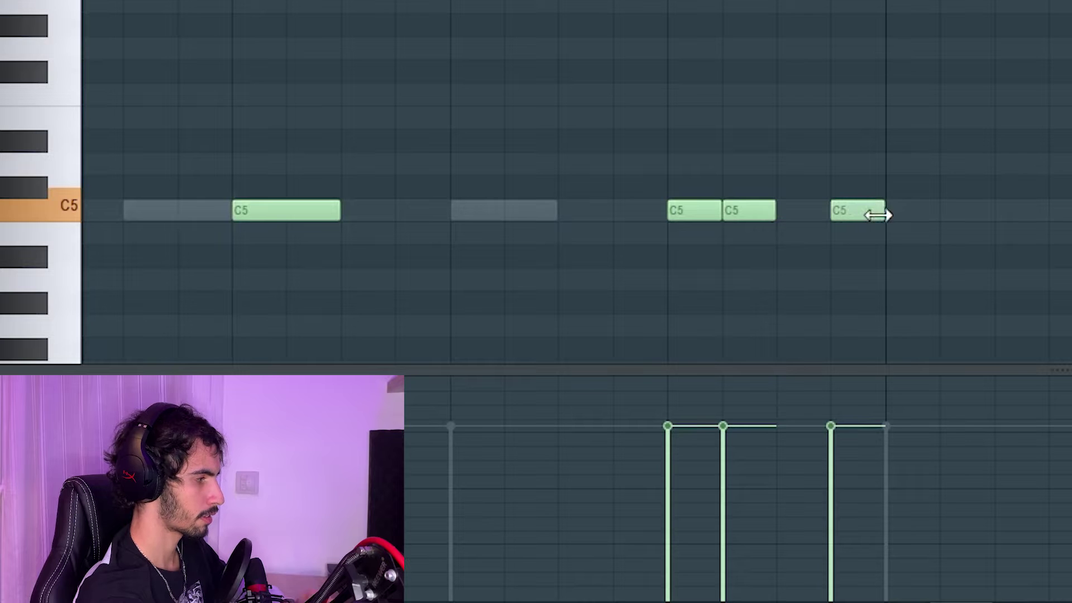
# Step: Move the last C5 hit to the start of bar 3 and add further C5 hits in bars 3, 4 and 5
pyautogui.moveTo(872, 214); pyautogui.dragTo(903, 215)
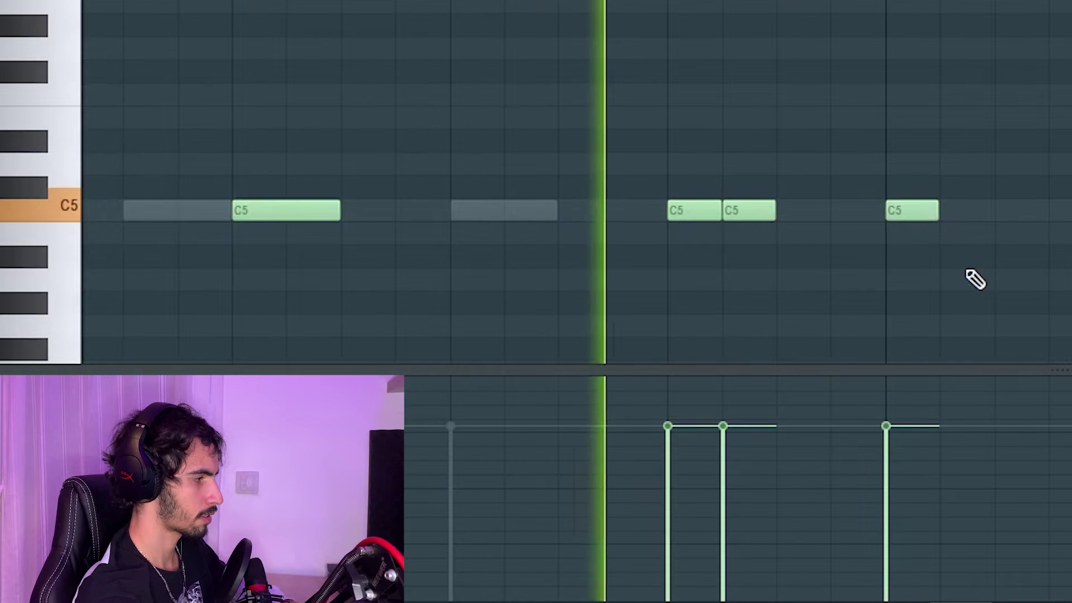
pyautogui.scroll(-5, 949, 276)
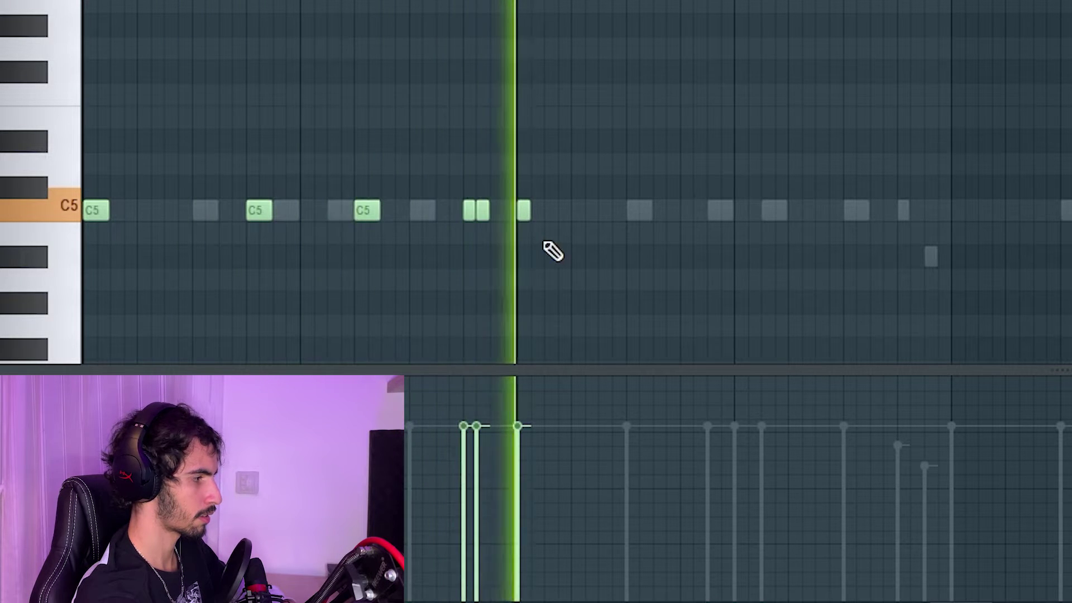
pyautogui.click(602, 211)
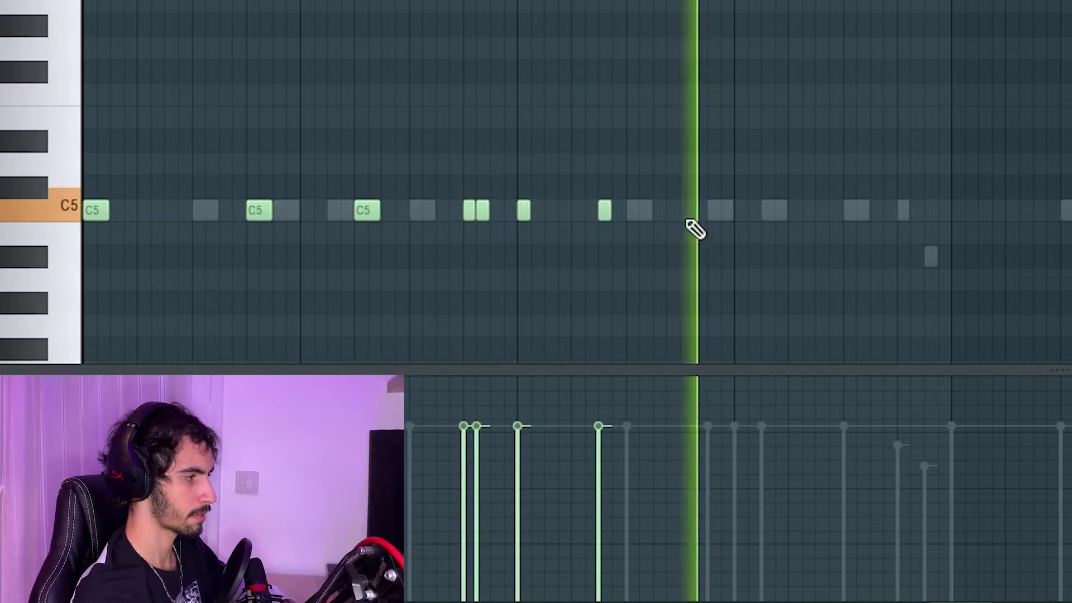
pyautogui.click(686, 212)
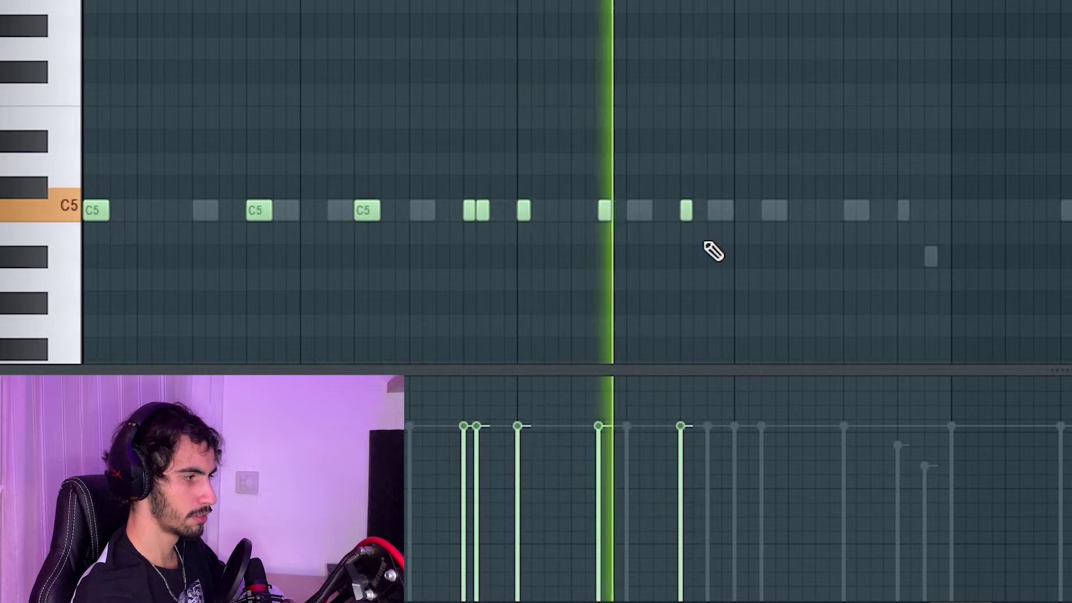
pyautogui.click(819, 212)
pyautogui.click(961, 212)
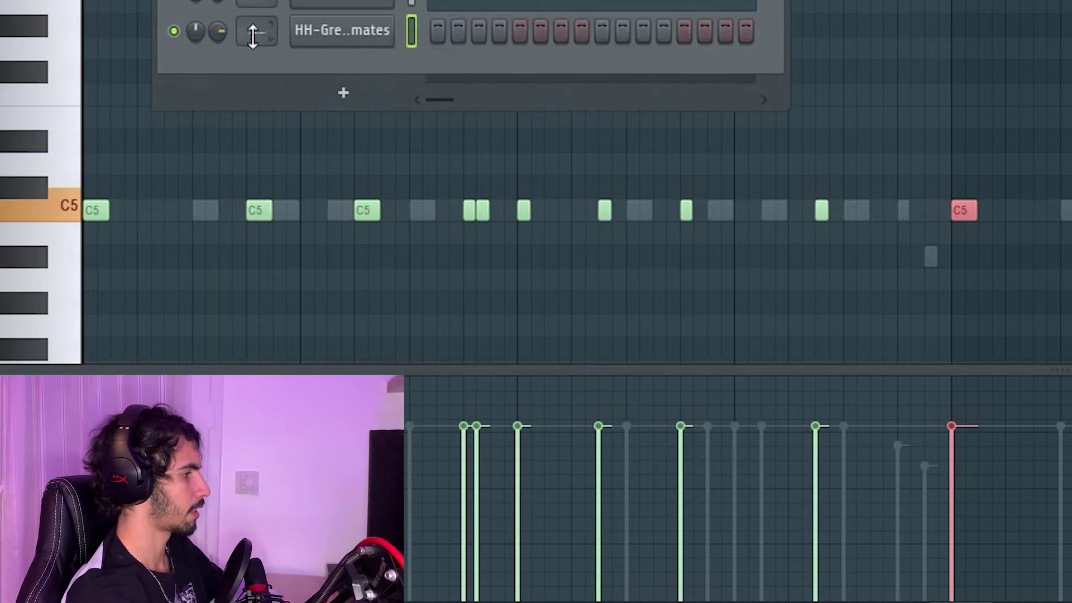
pyautogui.click(447, 39)
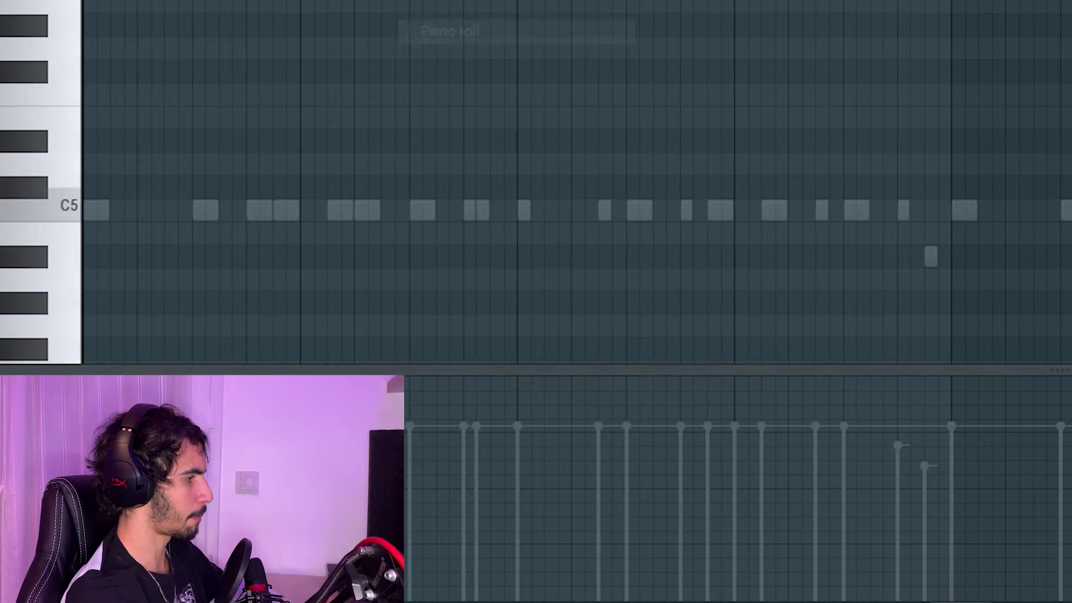
pyautogui.click(143, 212)
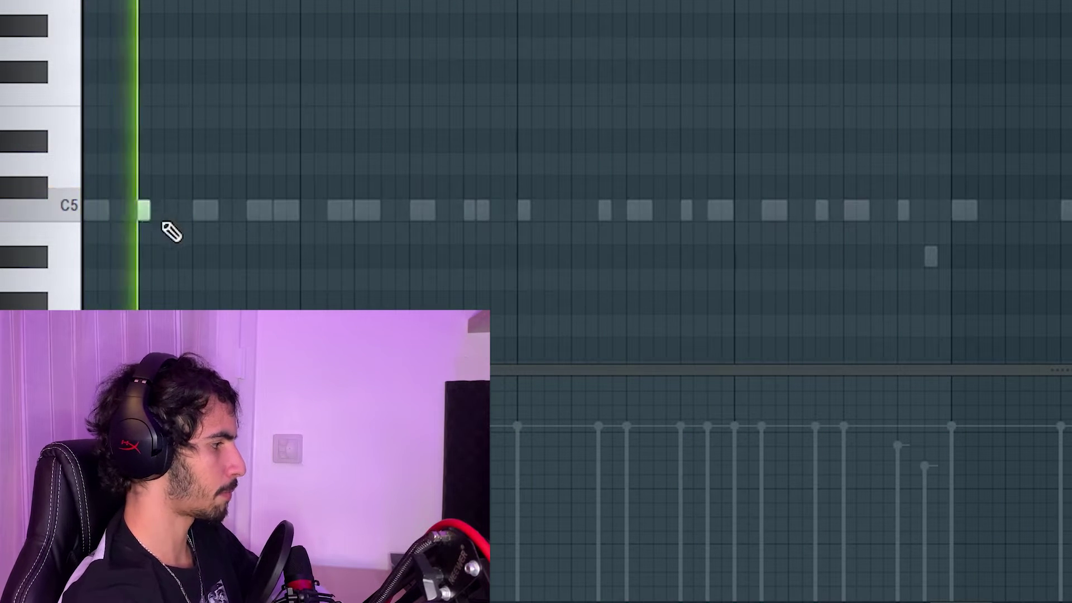
pyautogui.press('space')
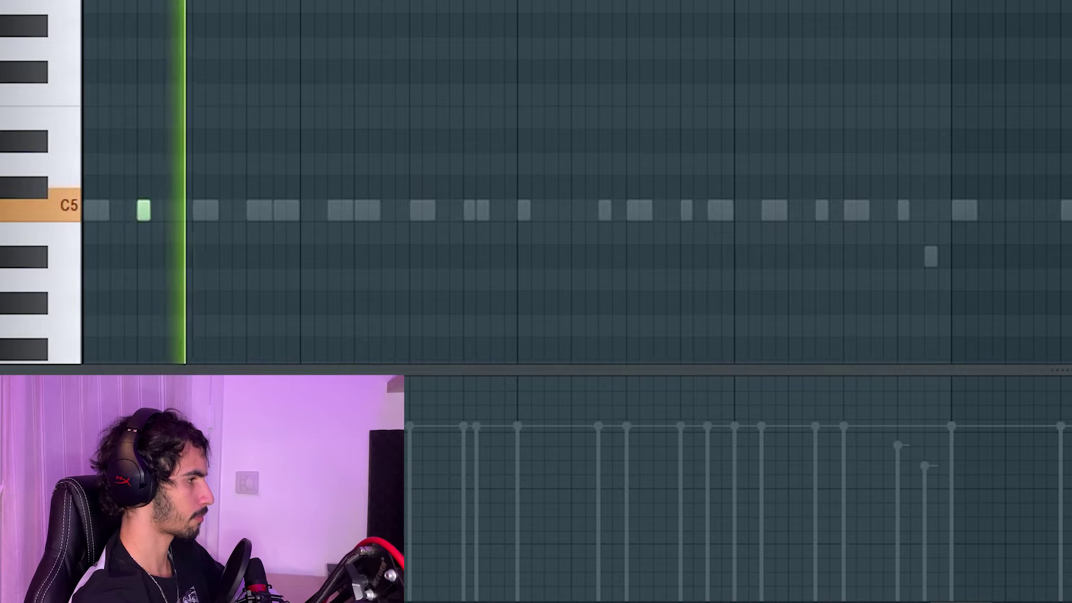
pyautogui.press('space')
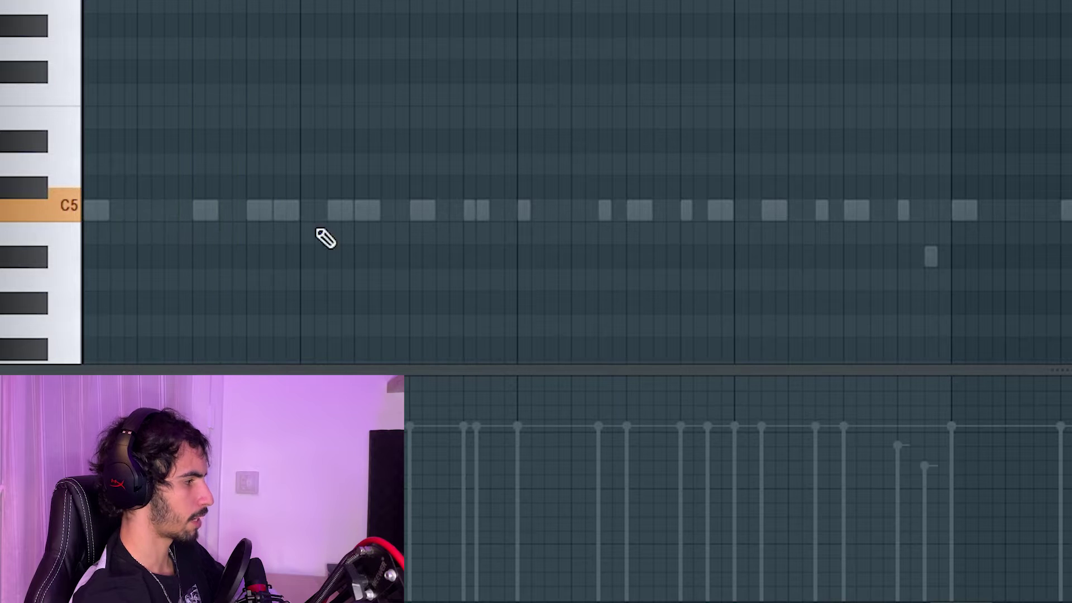
# Step: Fill the hi-hat channel HH-Gre..mates with a hit on every 2 steps
pyautogui.press('F6')
pyautogui.rightClick(390, 22)
pyautogui.click(668, 112)
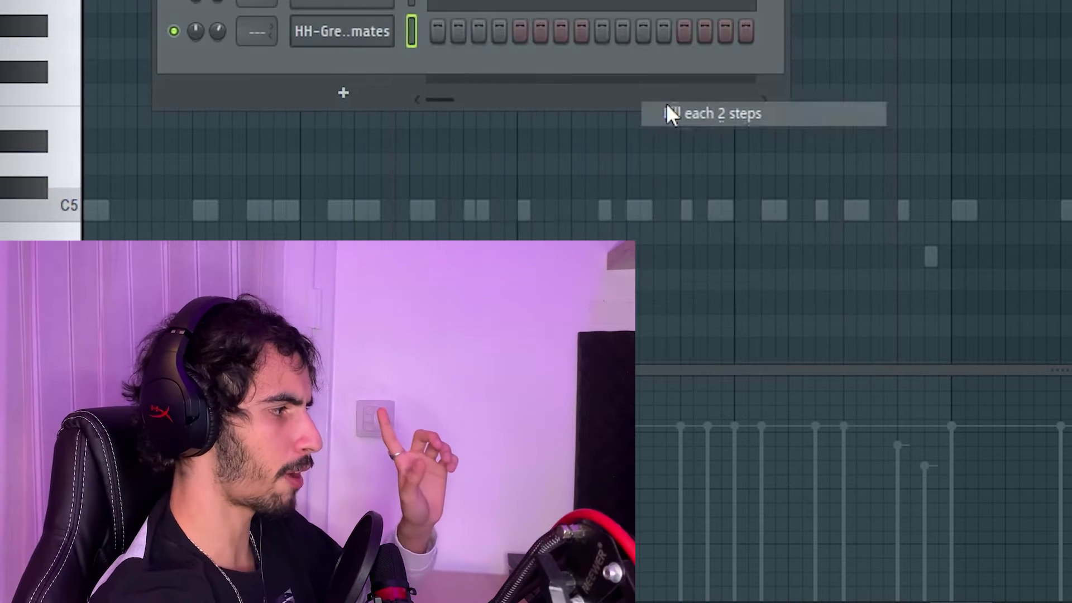
pyautogui.press('F6')
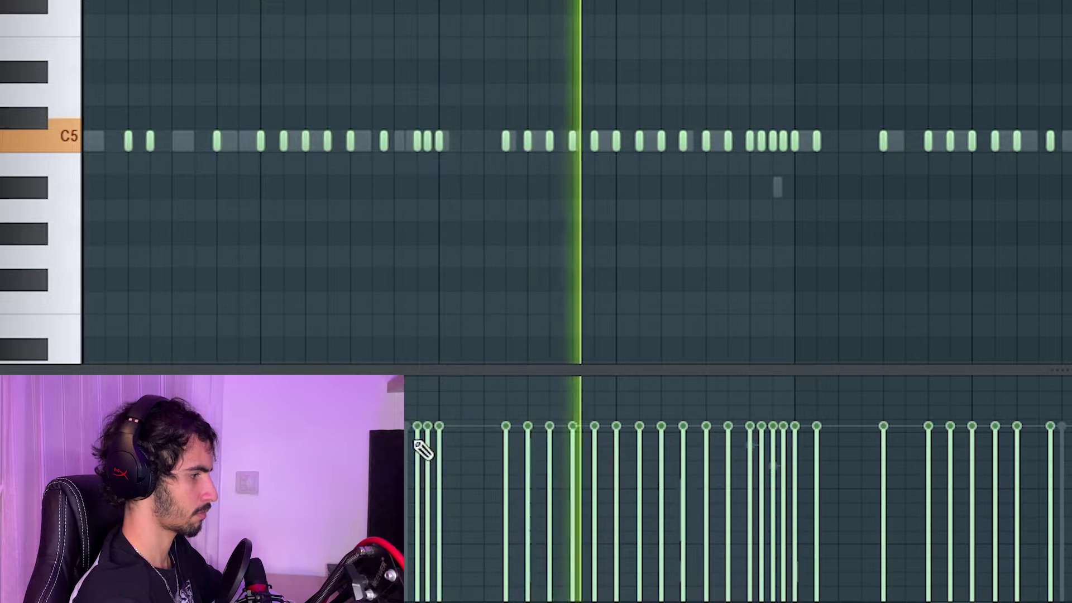
# Step: Lower the velocities of the three closely spaced hi-hat notes around the start of bar 3, making the first one softest
pyautogui.moveTo(419, 447); pyautogui.dragTo(430, 455)
pyautogui.press('space')
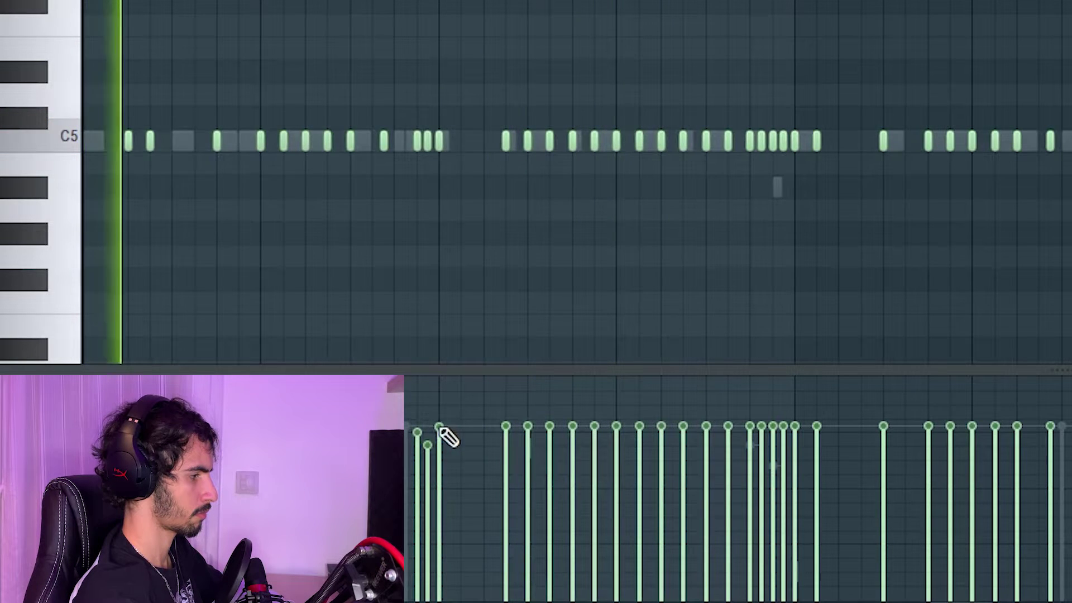
pyautogui.press('space')
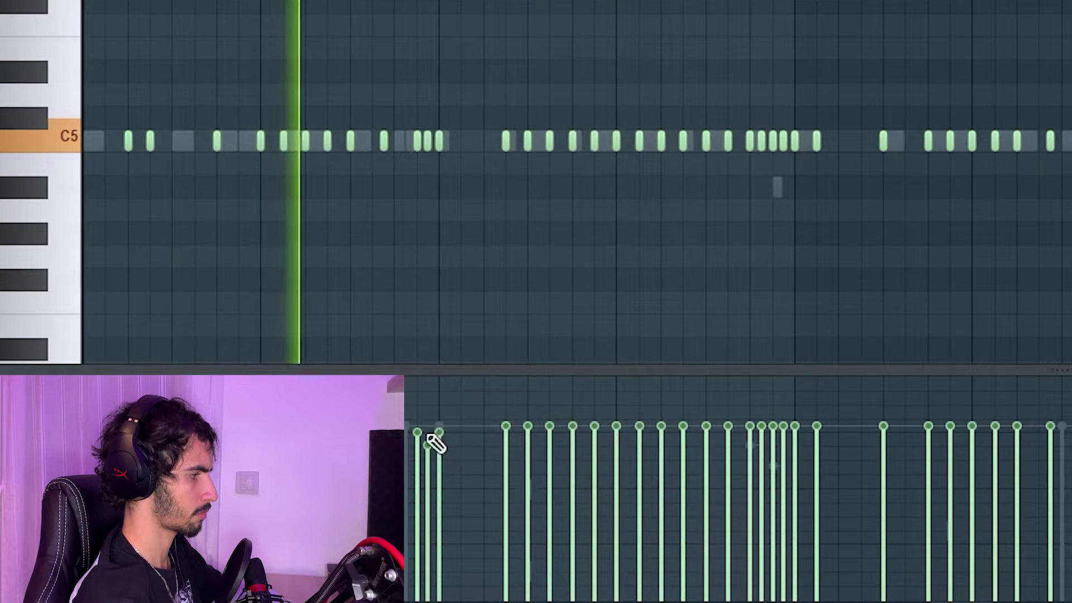
pyautogui.moveTo(436, 444); pyautogui.dragTo(420, 456)
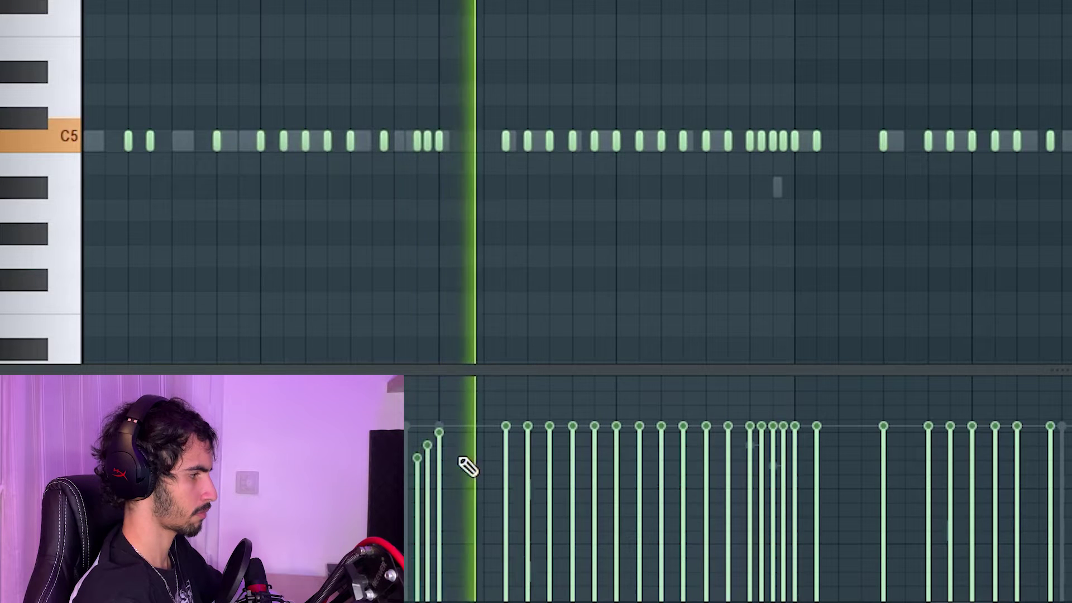
pyautogui.moveTo(438, 432); pyautogui.dragTo(427, 443)
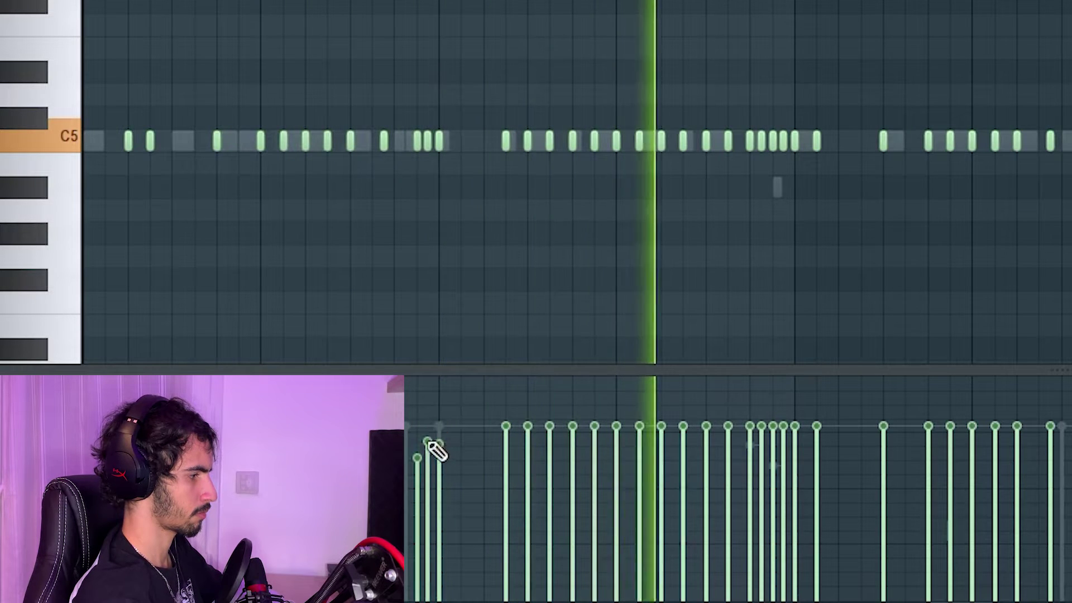
pyautogui.press('space')
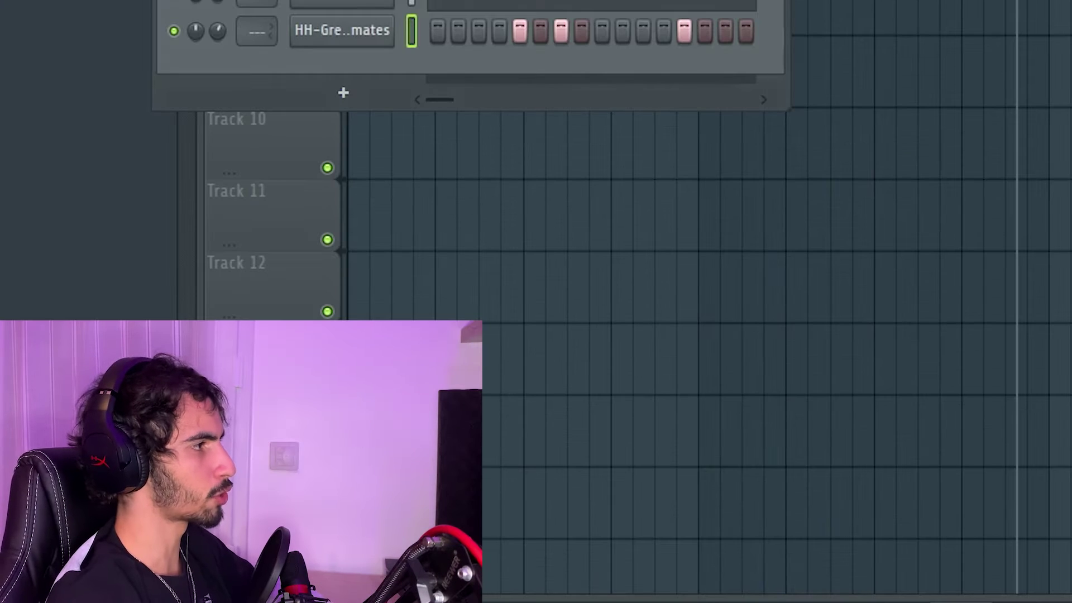
# Step: Add the OHOkMec open hat sample as a new channel and place a short C5 hit just after beat 3 of bar 1
pyautogui.moveTo(212, 201); pyautogui.dragTo(342, 79)
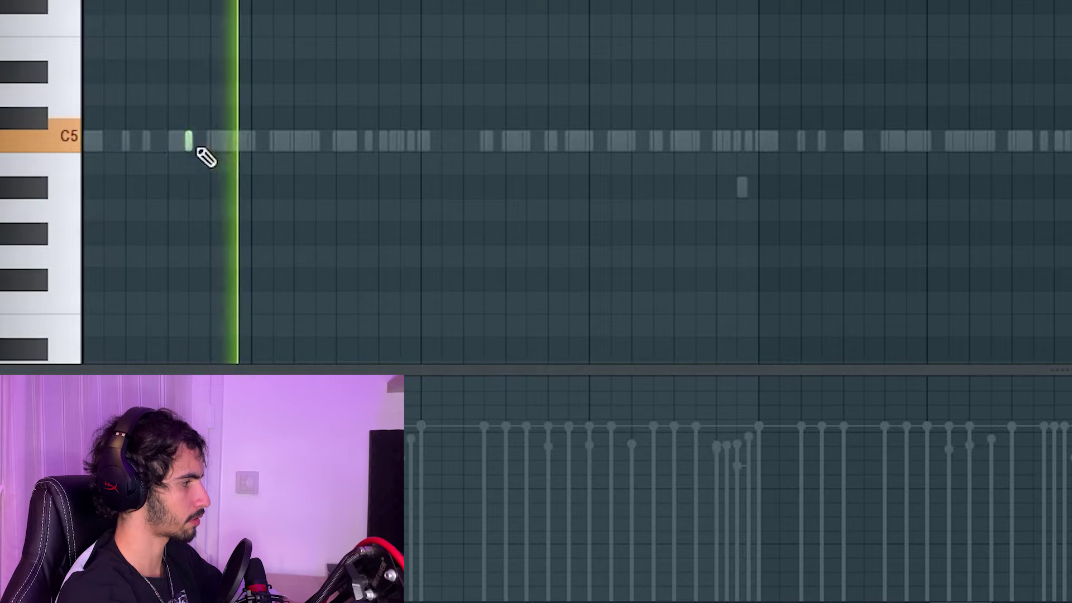
pyautogui.press('space')
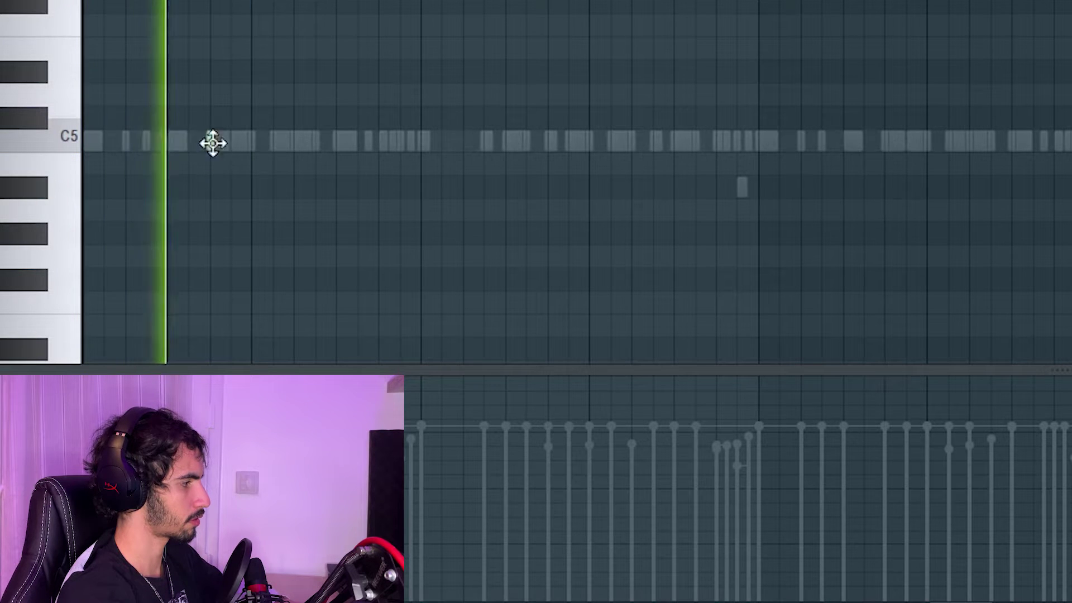
pyautogui.press('space')
pyautogui.click(193, 146)
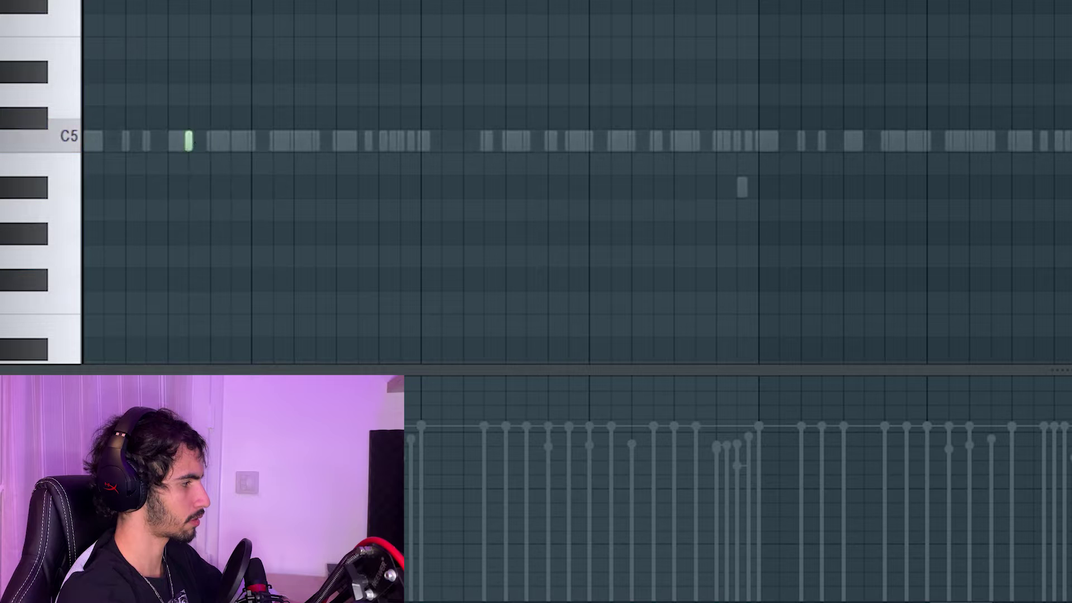
pyautogui.press('space')
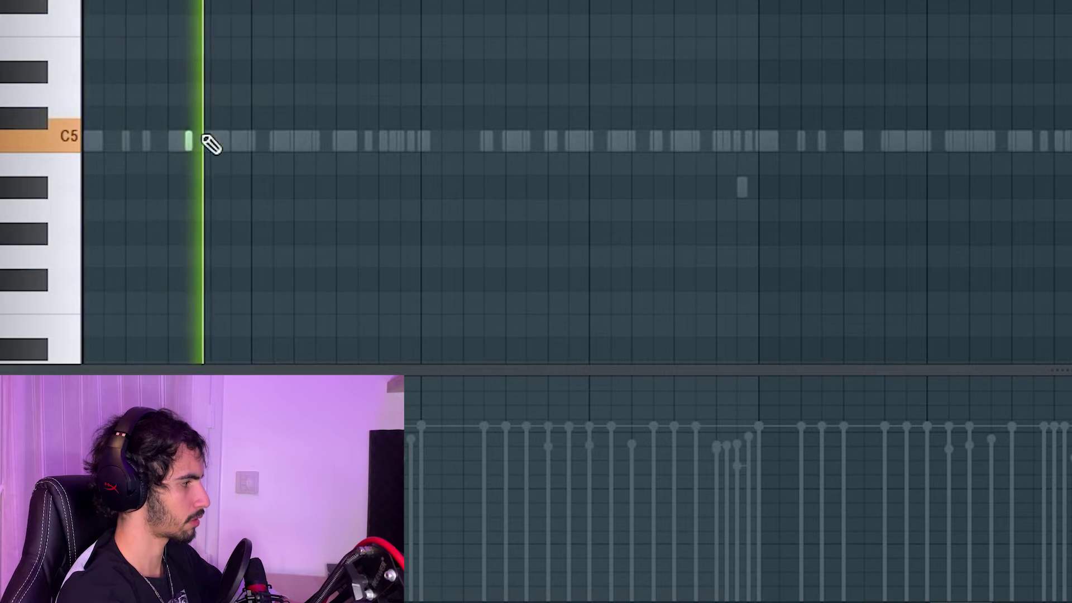
# Step: Play the beat and place further short C5 open hat hits in bars 3, 4 and 6
pyautogui.scroll(2, 205, 167)
pyautogui.press('space')
pyautogui.scroll(-3, 206, 167)
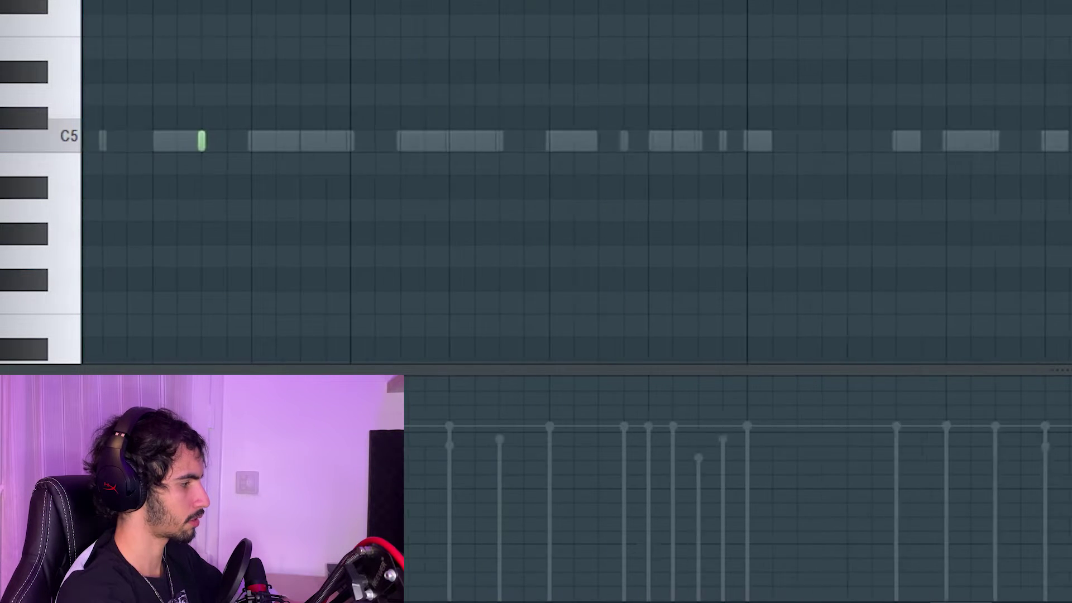
pyautogui.press('space')
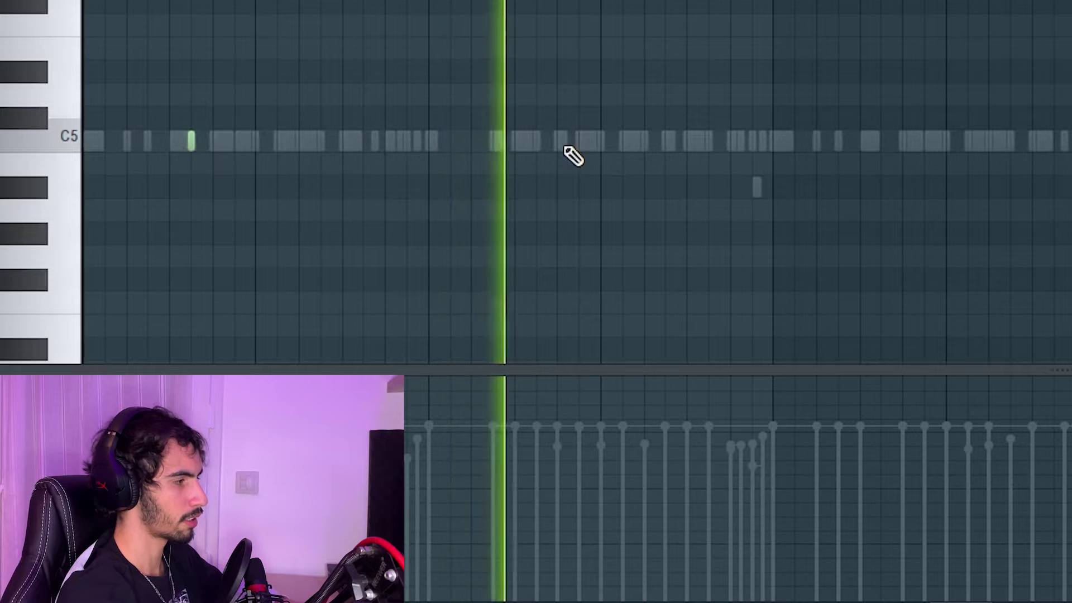
pyautogui.press('space')
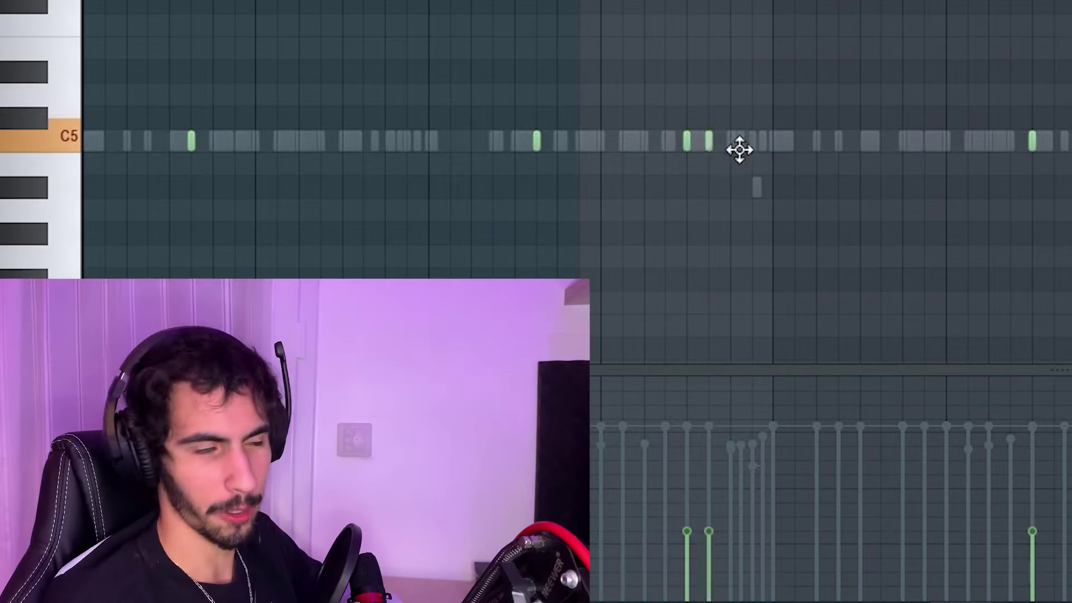
pyautogui.moveTo(740, 149); pyautogui.dragTo(824, 171)
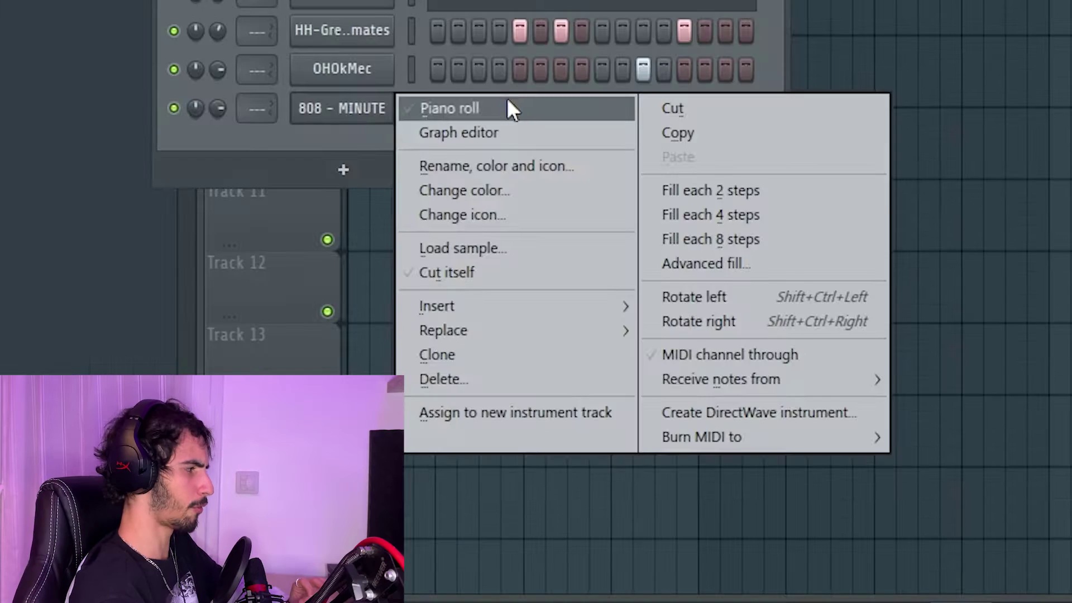
# Step: Open the 808 - MINUTE channel in the piano roll to work on its bassline
pyautogui.click(507, 107)
pyautogui.moveTo(130, 139); pyautogui.dragTo(111, 140)
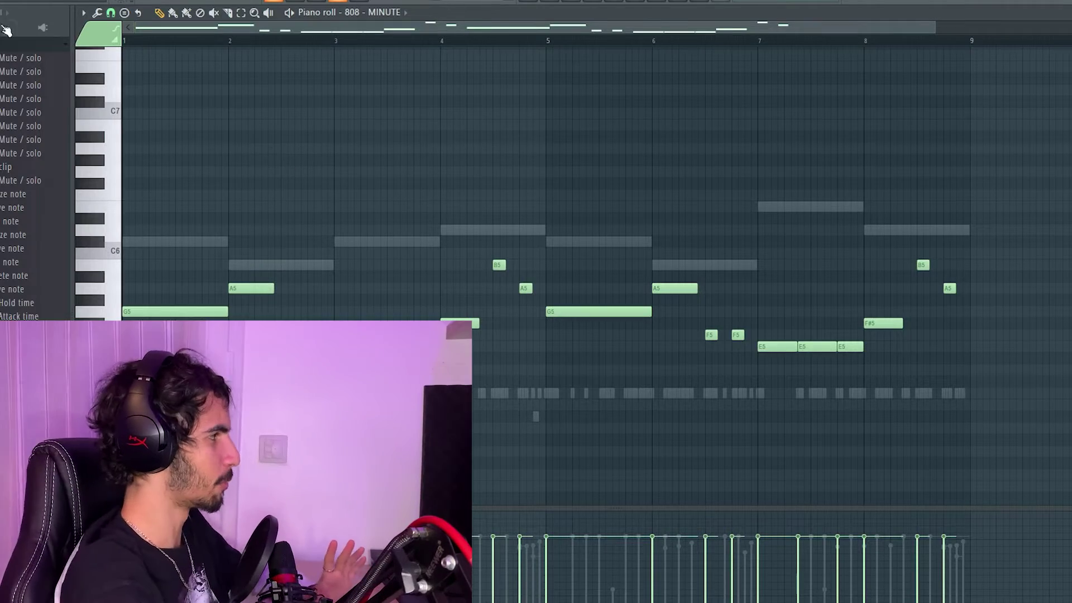
pyautogui.click(12, 48)
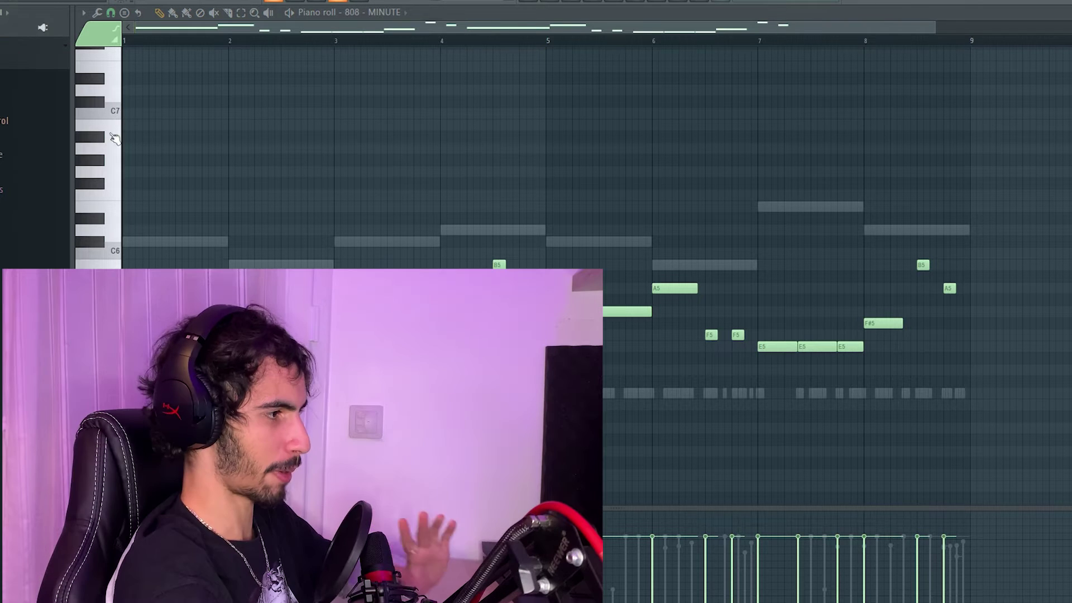
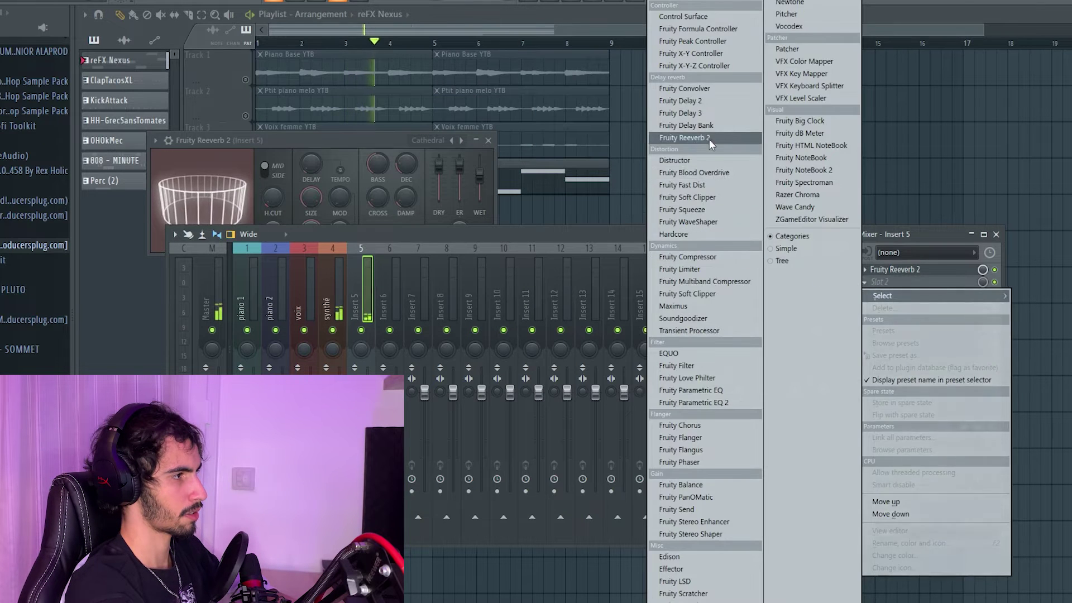
pyautogui.click(710, 143)
pyautogui.click(505, 158)
pyautogui.click(488, 140)
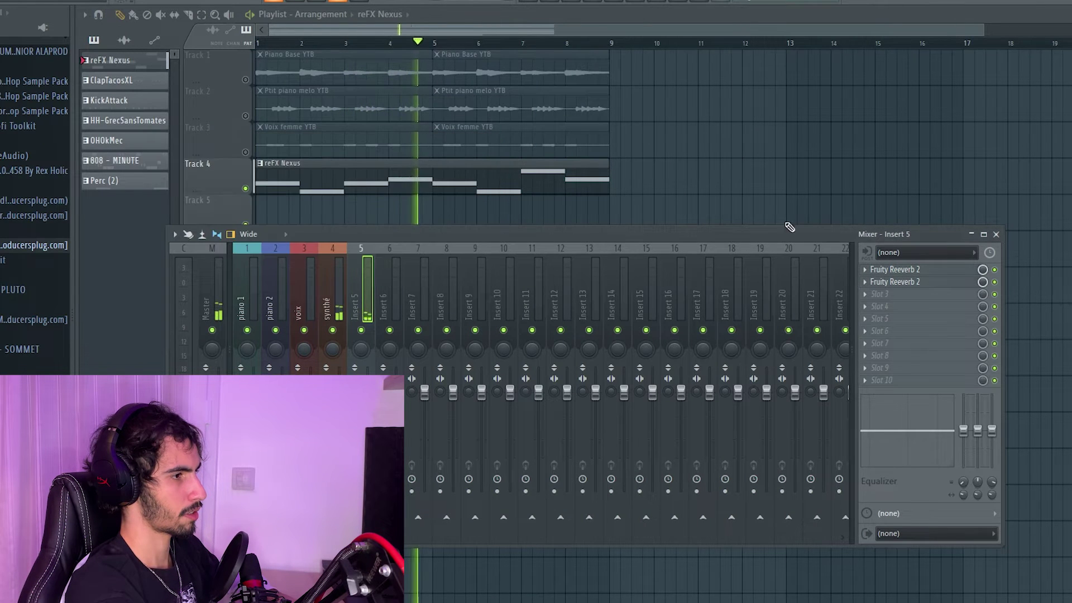
pyautogui.click(872, 286)
pyautogui.click(882, 307)
pyautogui.click(598, 335)
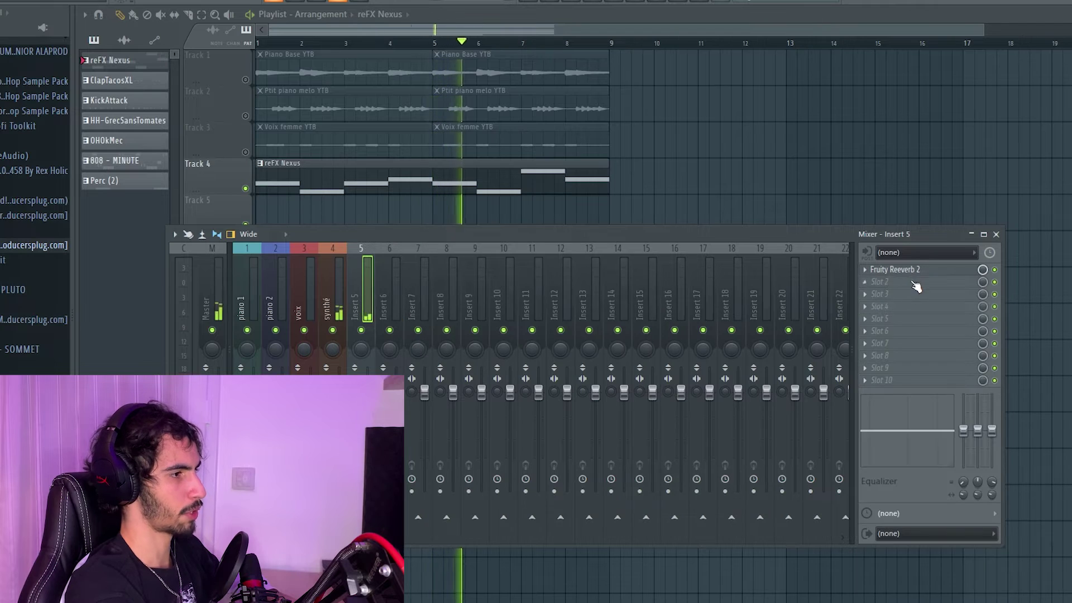
# Step: Load Fruity Parametric EQ 2 into slot 2 of the Insert 5 mixer track, close its window and toggle playback
pyautogui.click(903, 282)
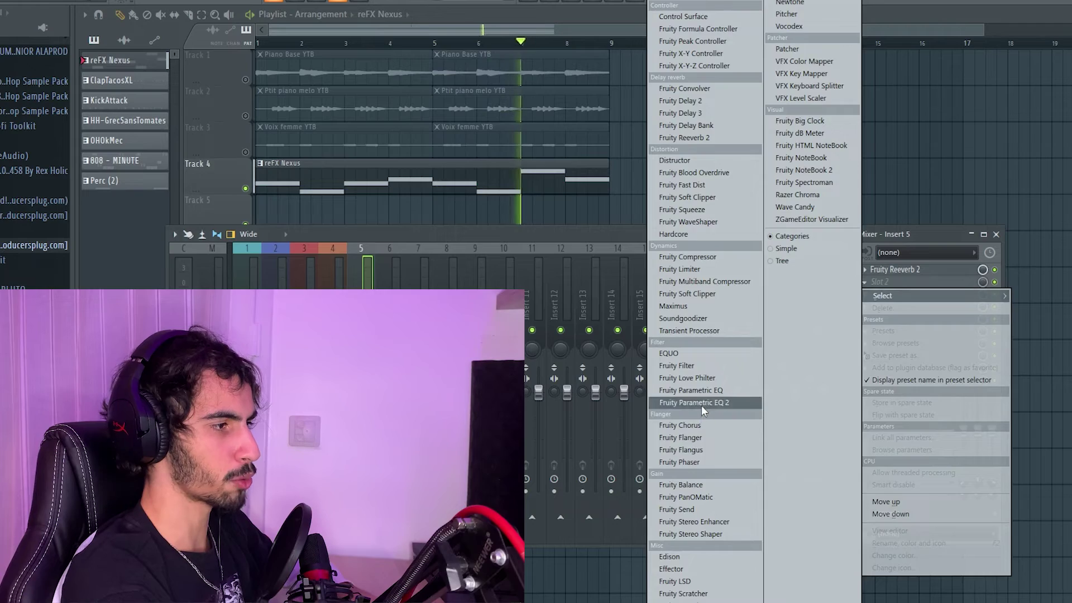
pyautogui.click(694, 403)
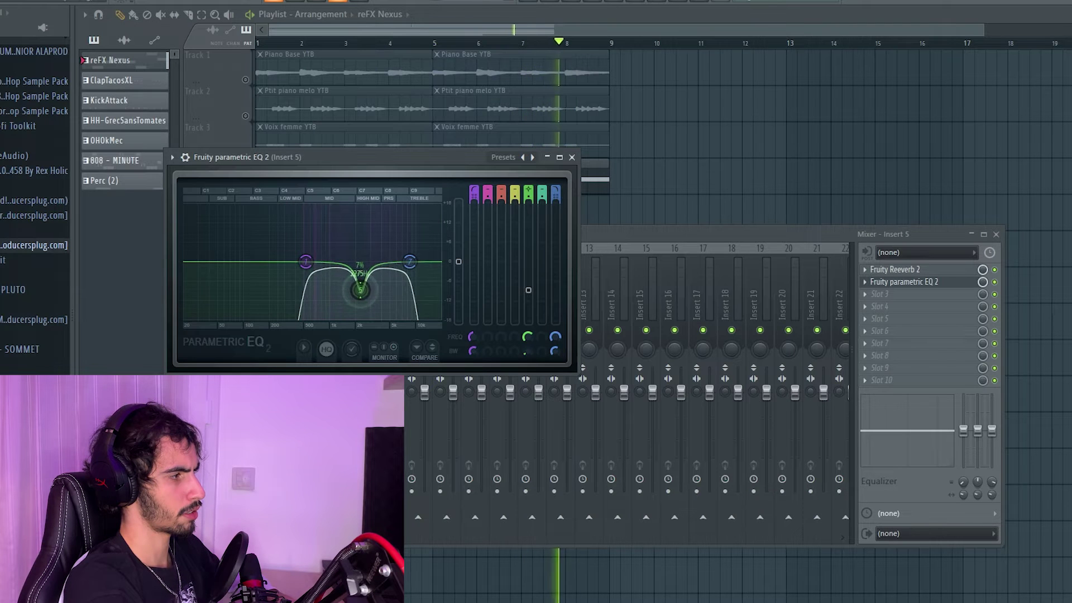
pyautogui.click(572, 158)
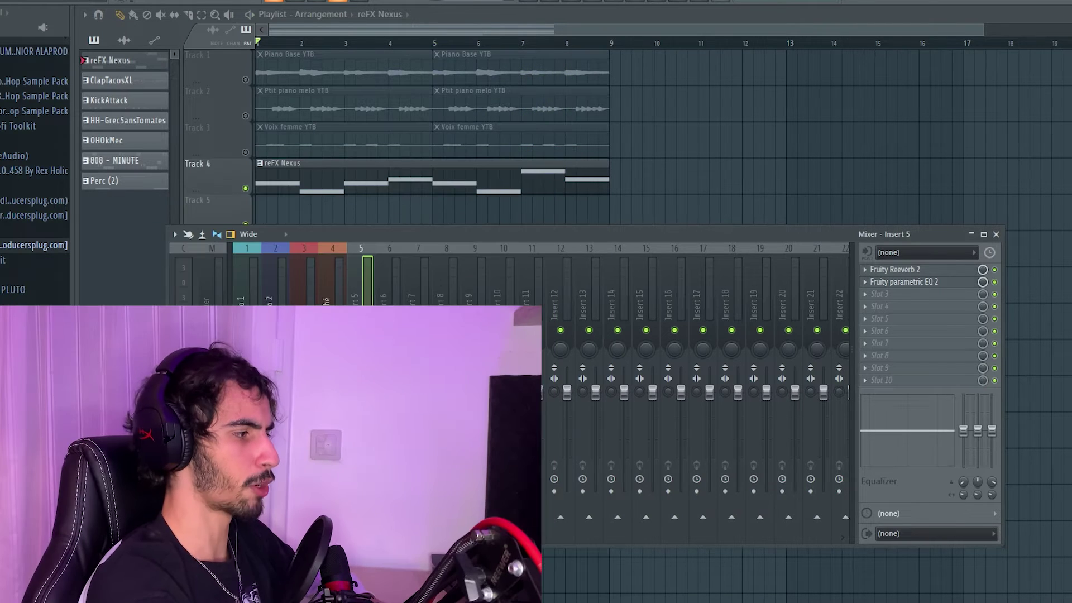
pyautogui.press('space')
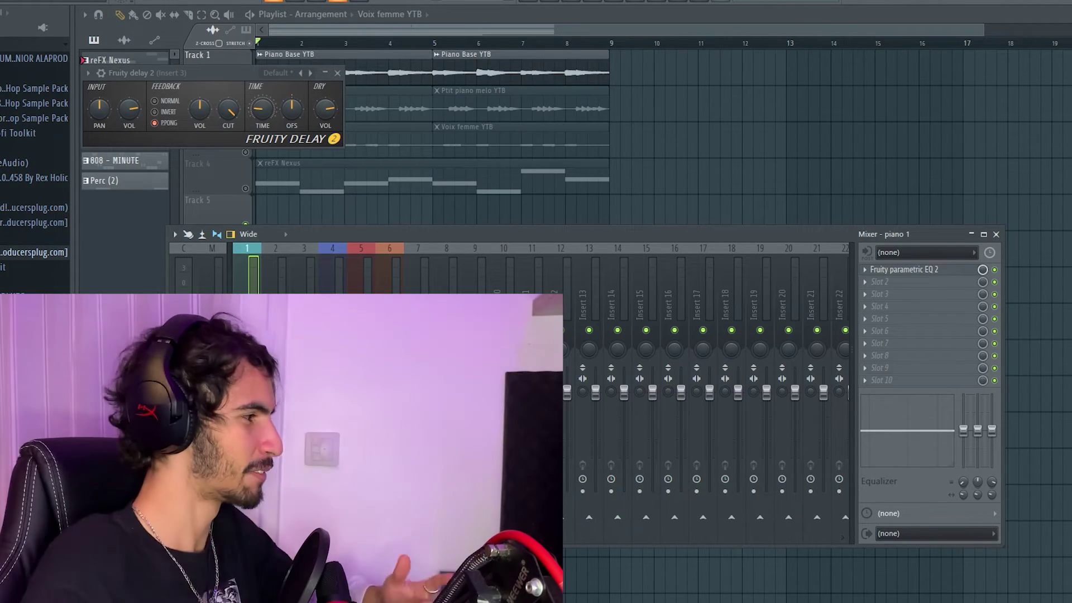
# Step: Load Fruity Chorus into slot 2 of the piano 1 mixer track and close the effect windows and the mixer
pyautogui.click(880, 281)
pyautogui.moveTo(882, 296)
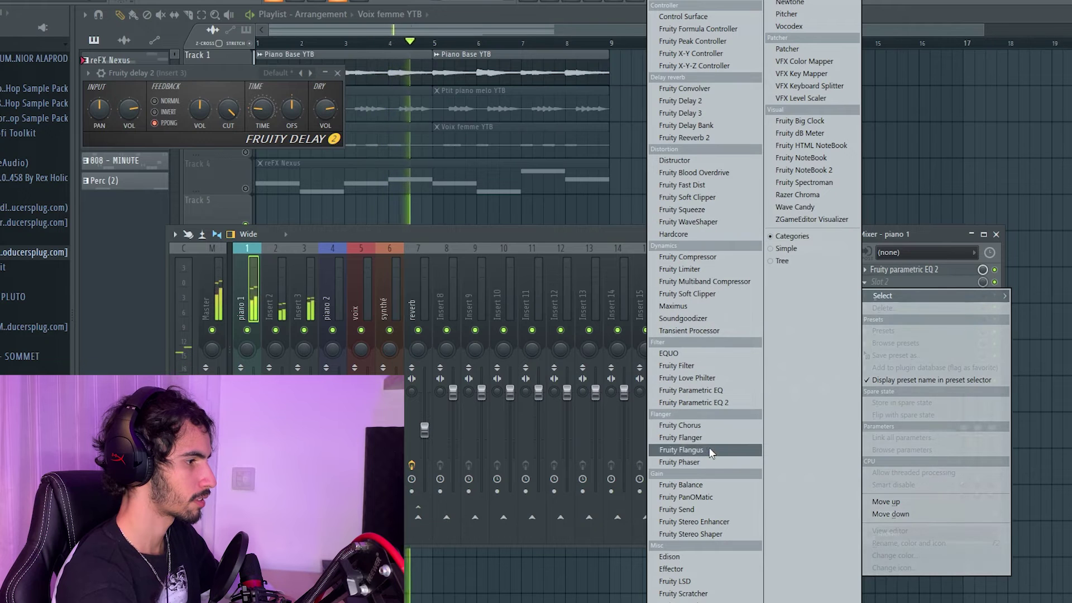
pyautogui.click(701, 426)
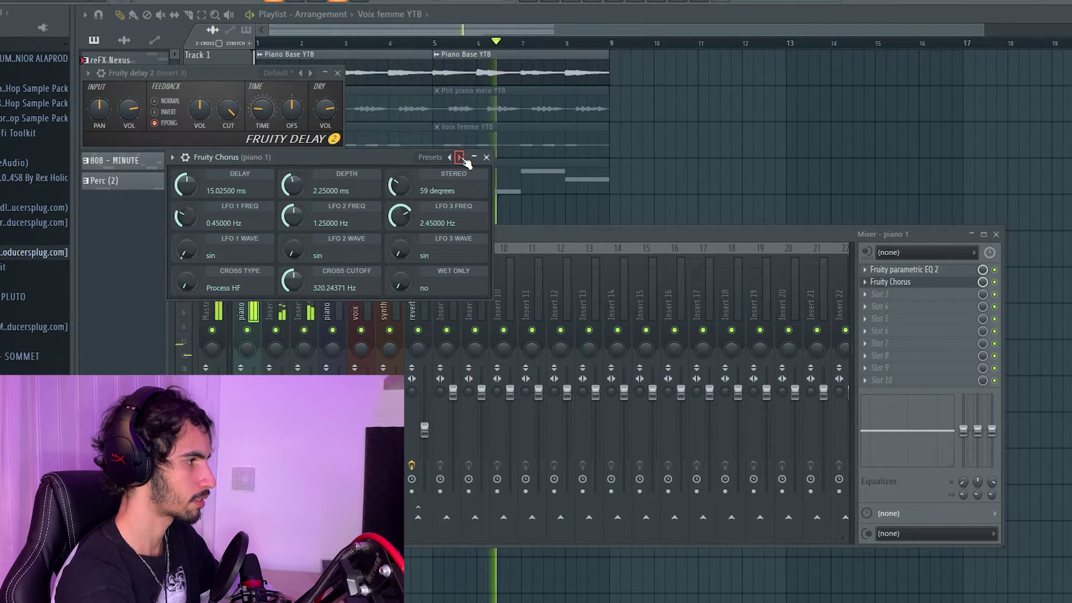
pyautogui.click(486, 158)
pyautogui.click(337, 73)
pyautogui.press('F9')
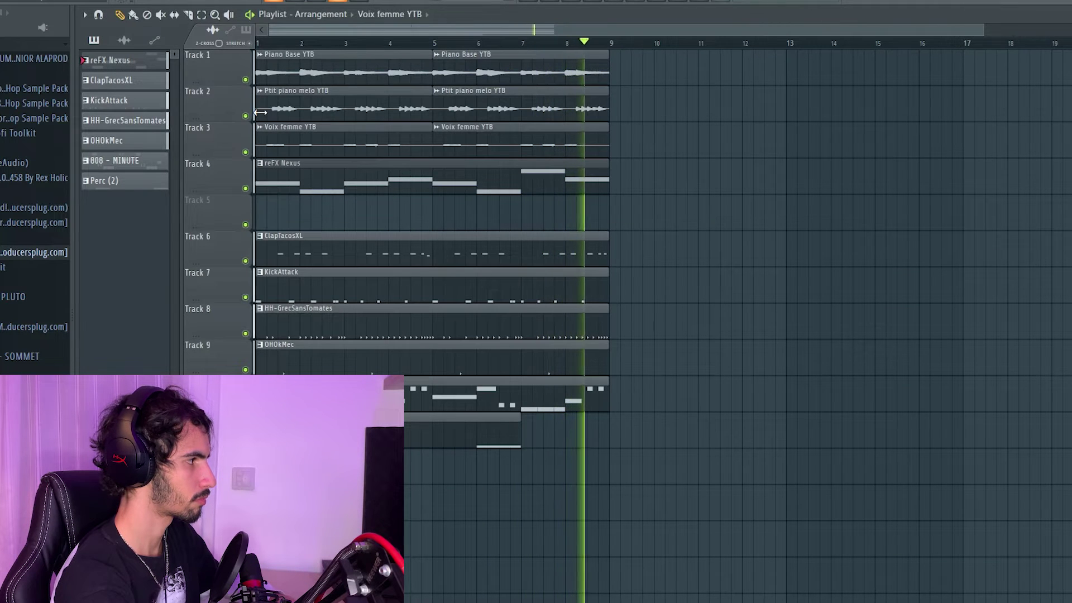
pyautogui.press('F9')
pyautogui.click(998, 244)
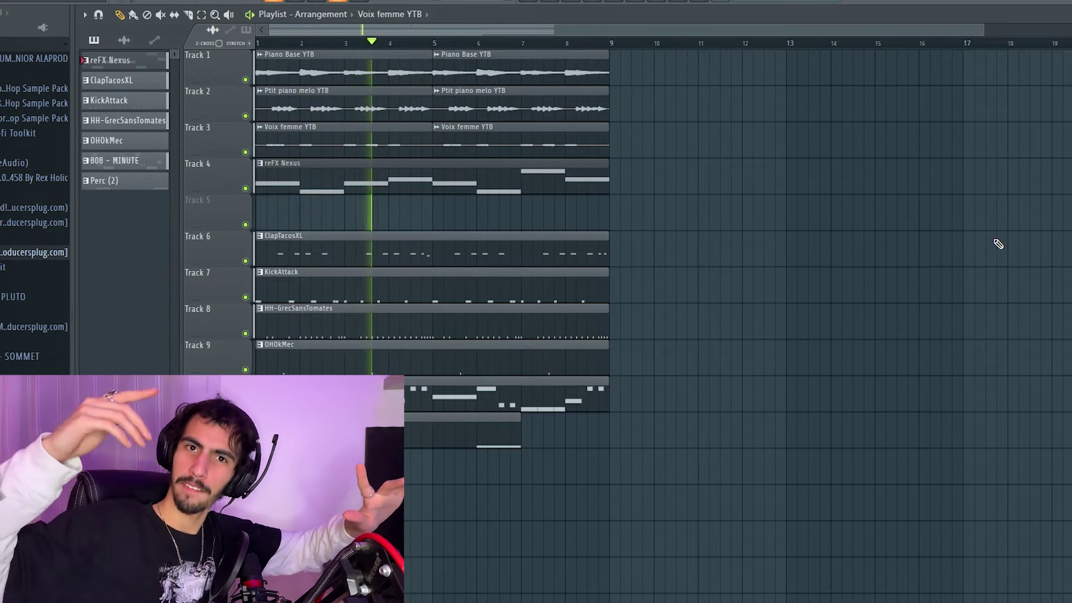
# Step: Solo the Voix femme YTB track in the playlist
pyautogui.click(581, 4)
pyautogui.click(593, 5)
pyautogui.click(245, 116)
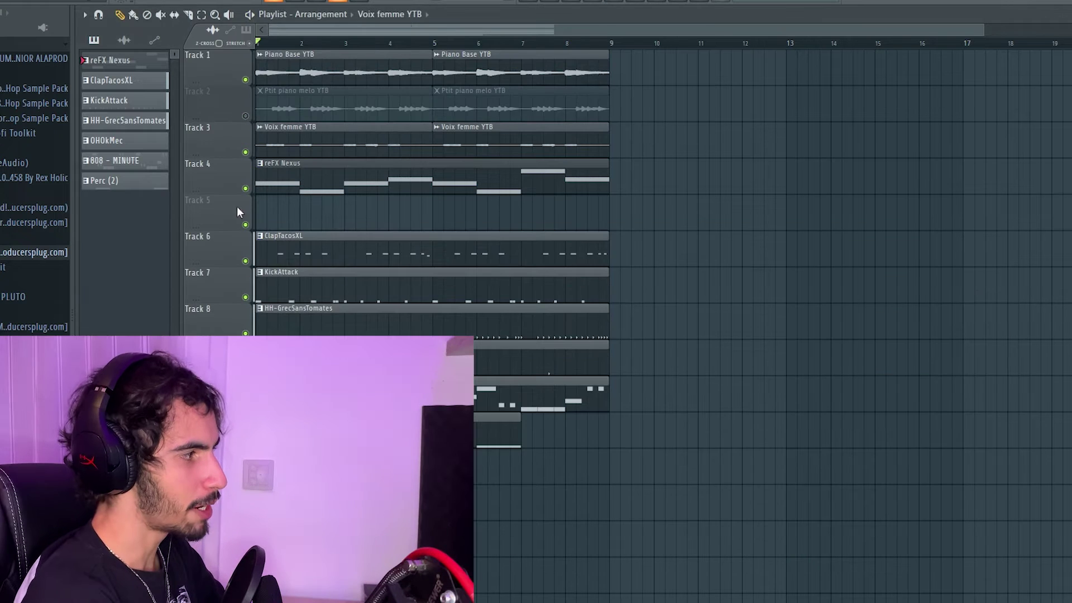
pyautogui.moveTo(245, 224); pyautogui.dragTo(245, 334)
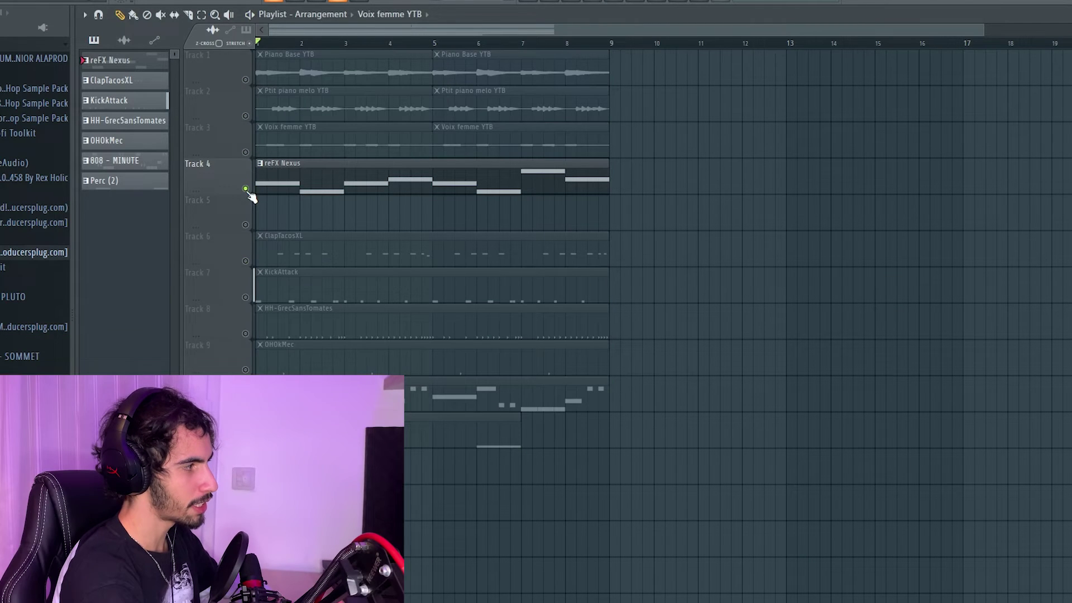
pyautogui.click(245, 116)
pyautogui.rightClick(245, 152)
# Step: Load Gross Beat into slot 1 of the voix mixer track and try the 1/4 Bt Gate and another volume gate preset
pyautogui.press('F9')
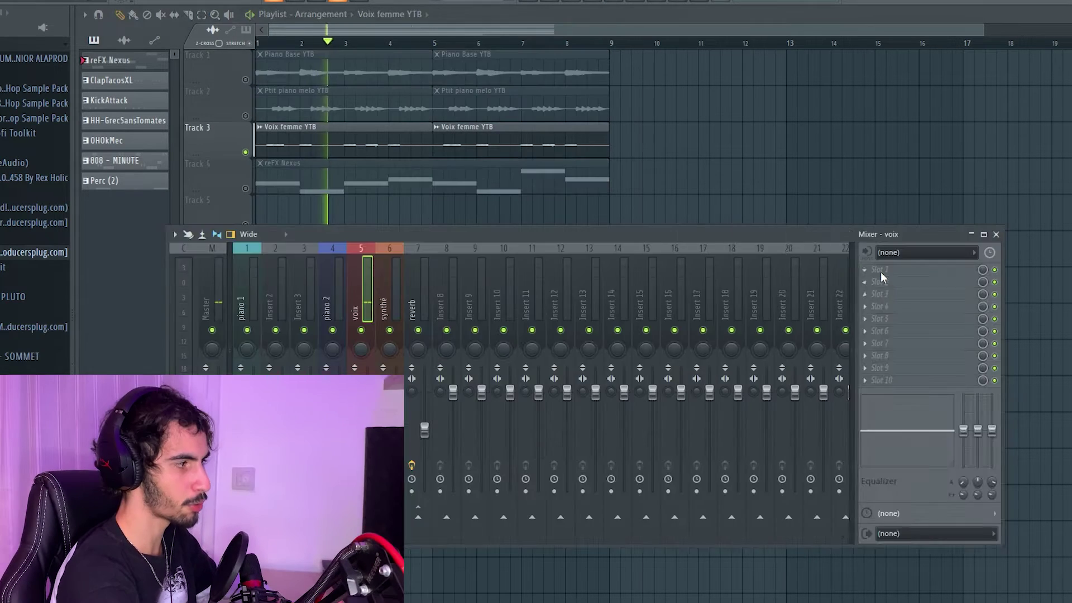
pyautogui.click(893, 269)
pyautogui.moveTo(894, 283)
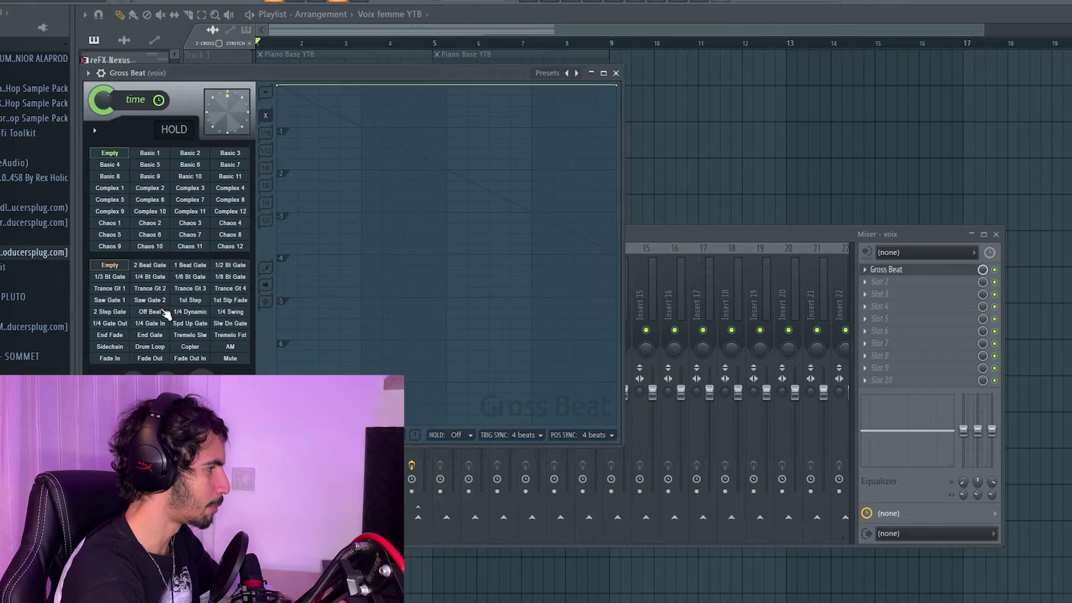
pyautogui.click(150, 289)
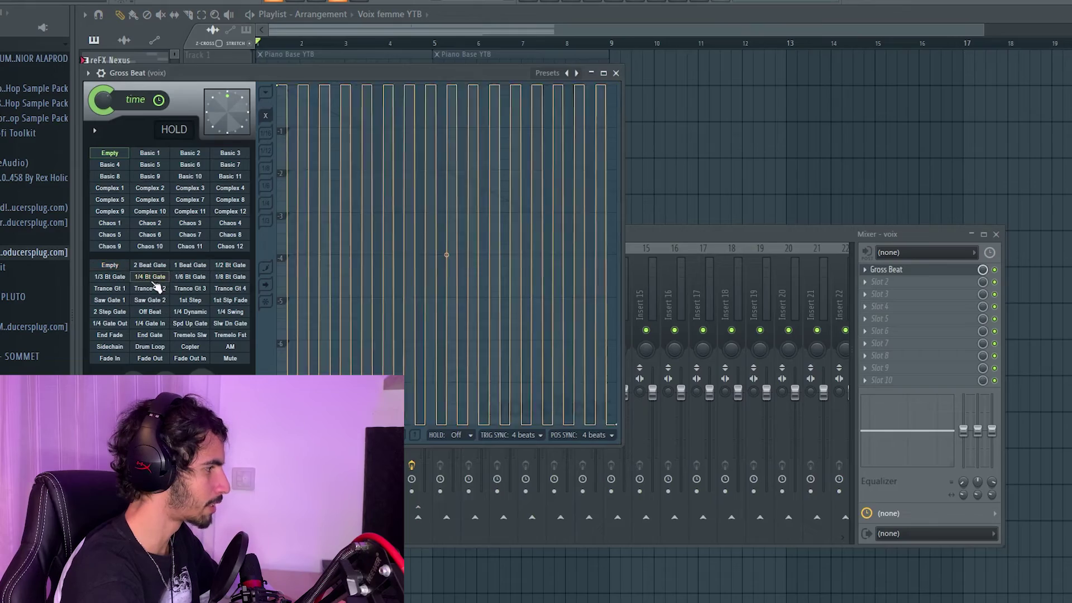
pyautogui.click(152, 300)
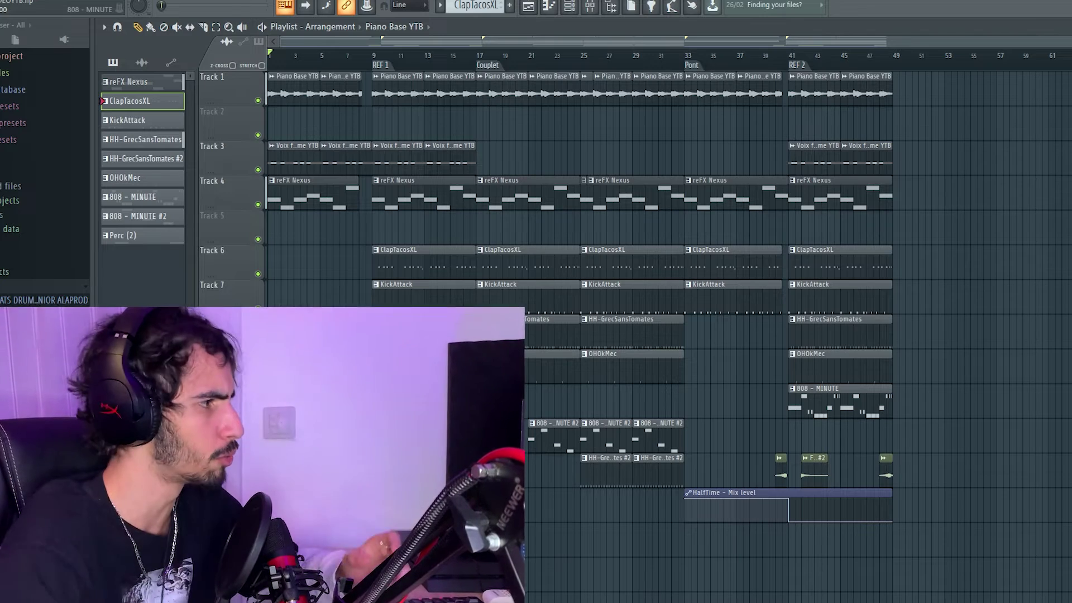
# Step: Solo the 808 - MINUTE #2 playlist track and play the arrangement from bar 21
pyautogui.rightClick(258, 448)
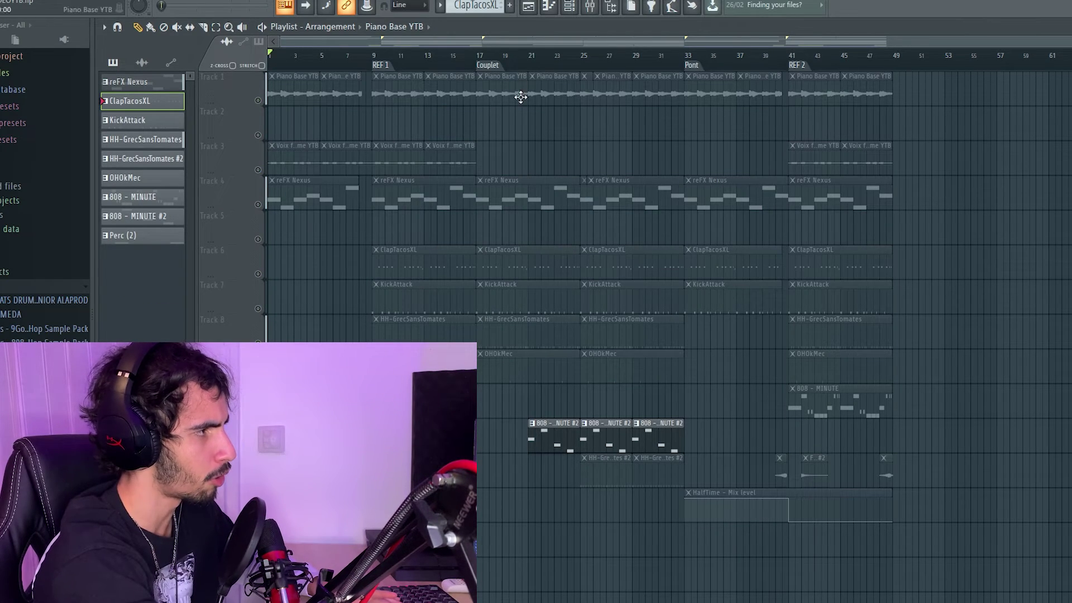
pyautogui.click(531, 57)
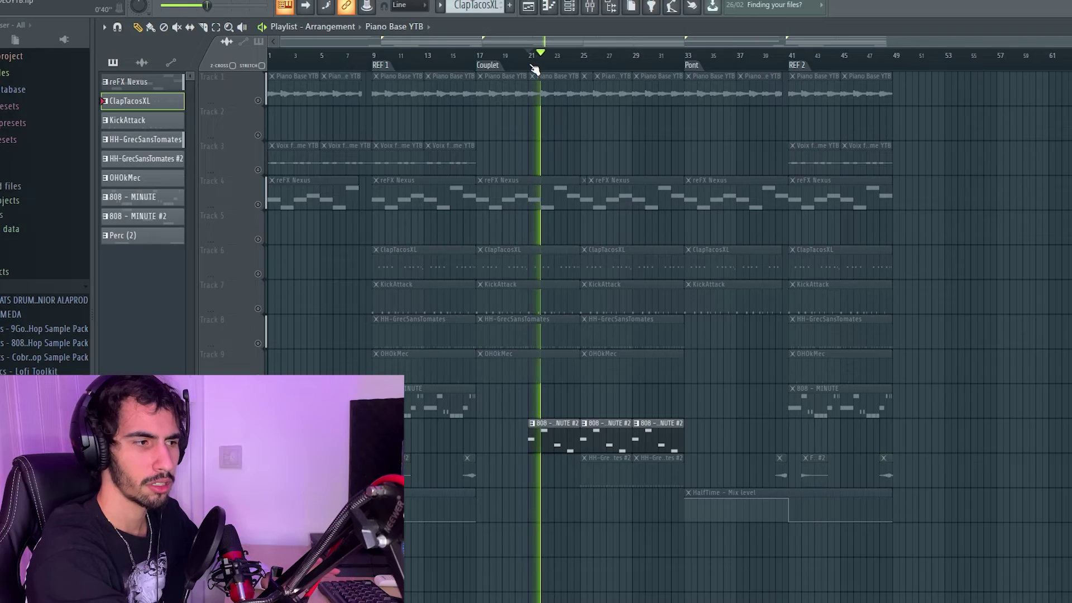